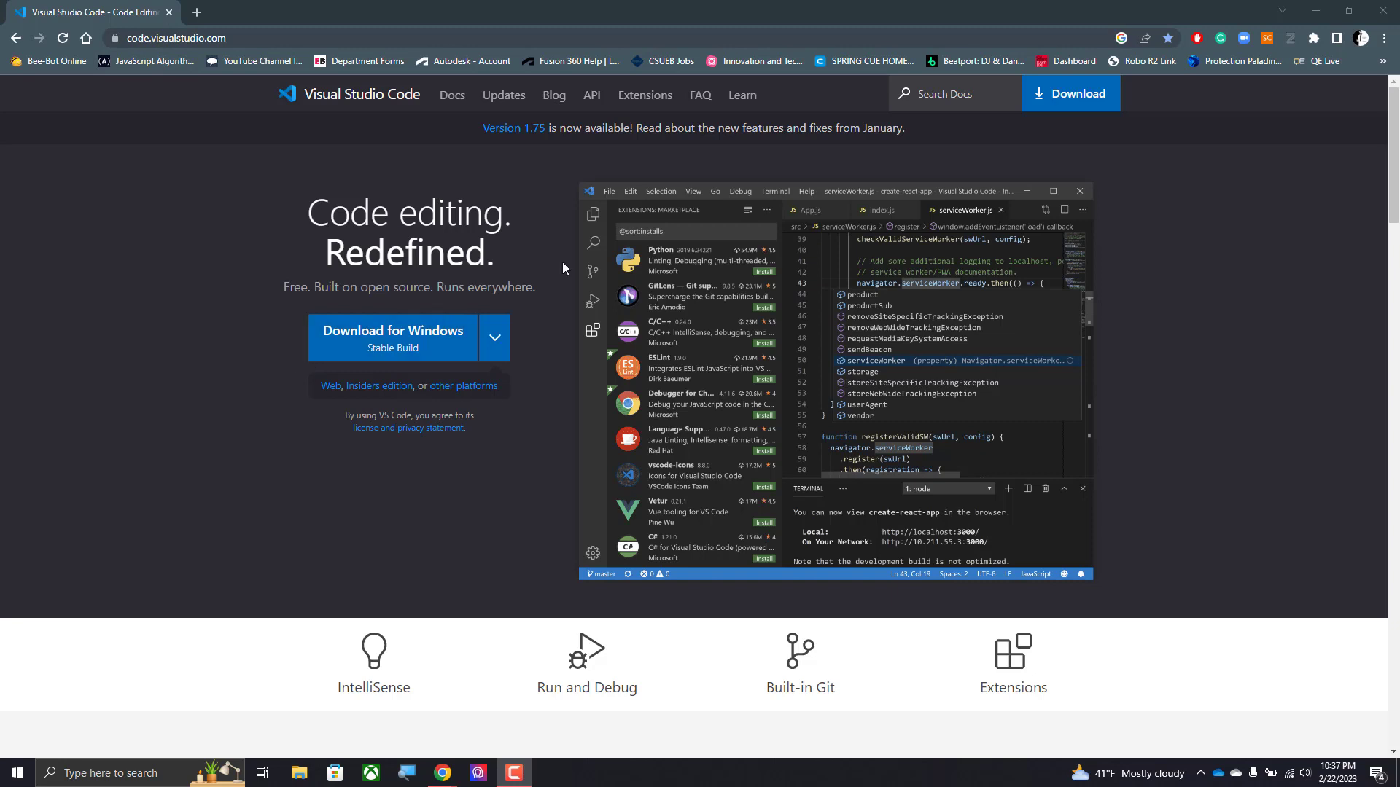
Download the stable Windows build of Visual Studio Code, run its installer and dismiss the antivirus notification
{"action": "left_click", "coordinate": [497, 349]}
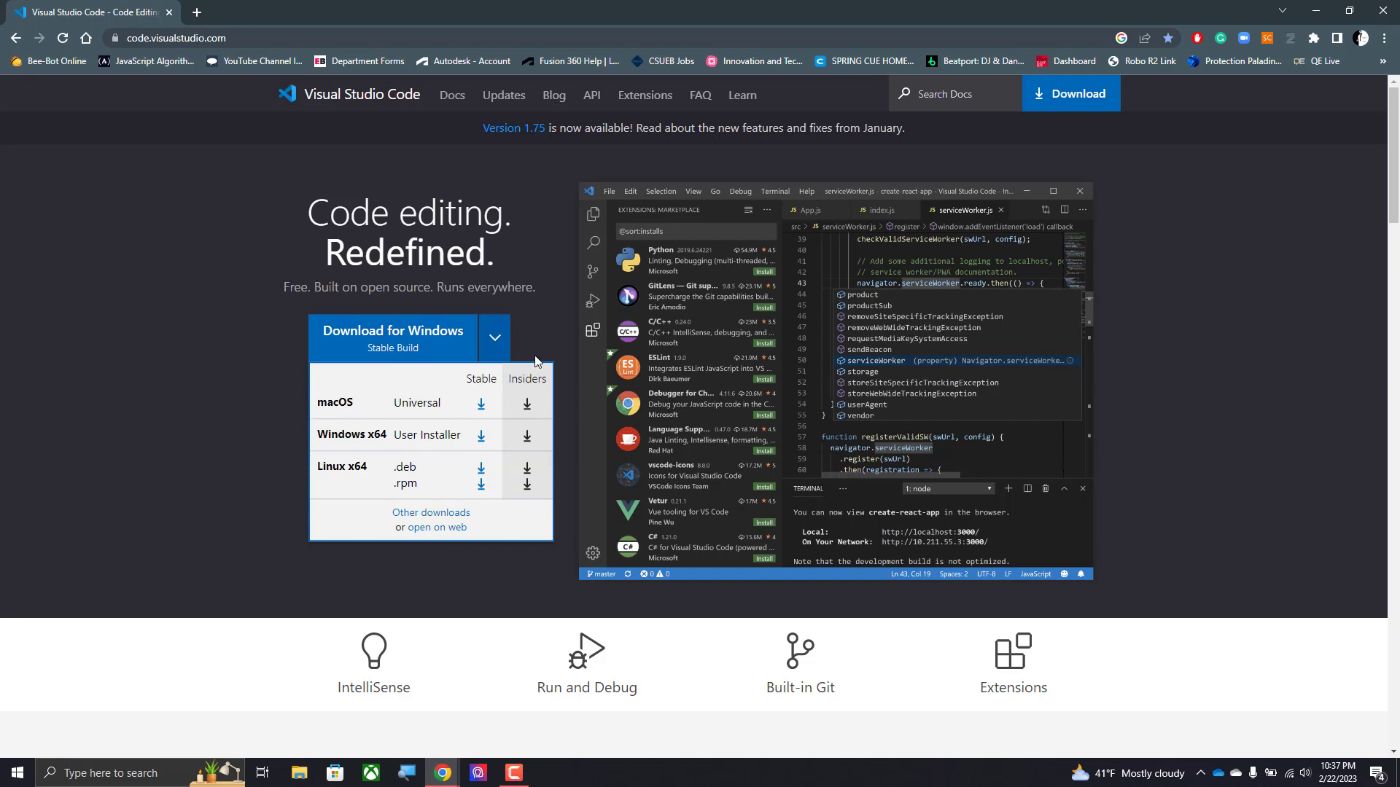
{"action": "left_click", "coordinate": [504, 351]}
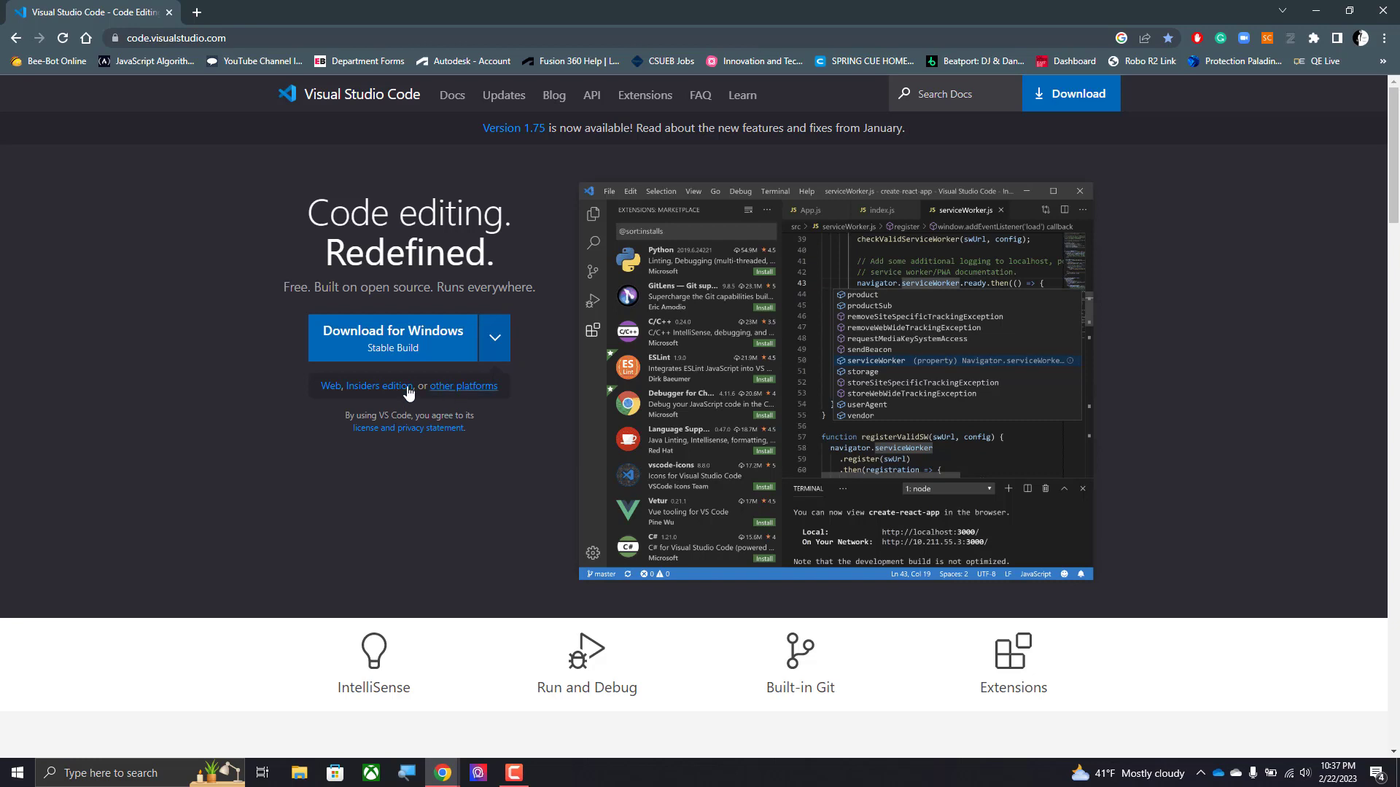
{"action": "left_click", "coordinate": [395, 345]}
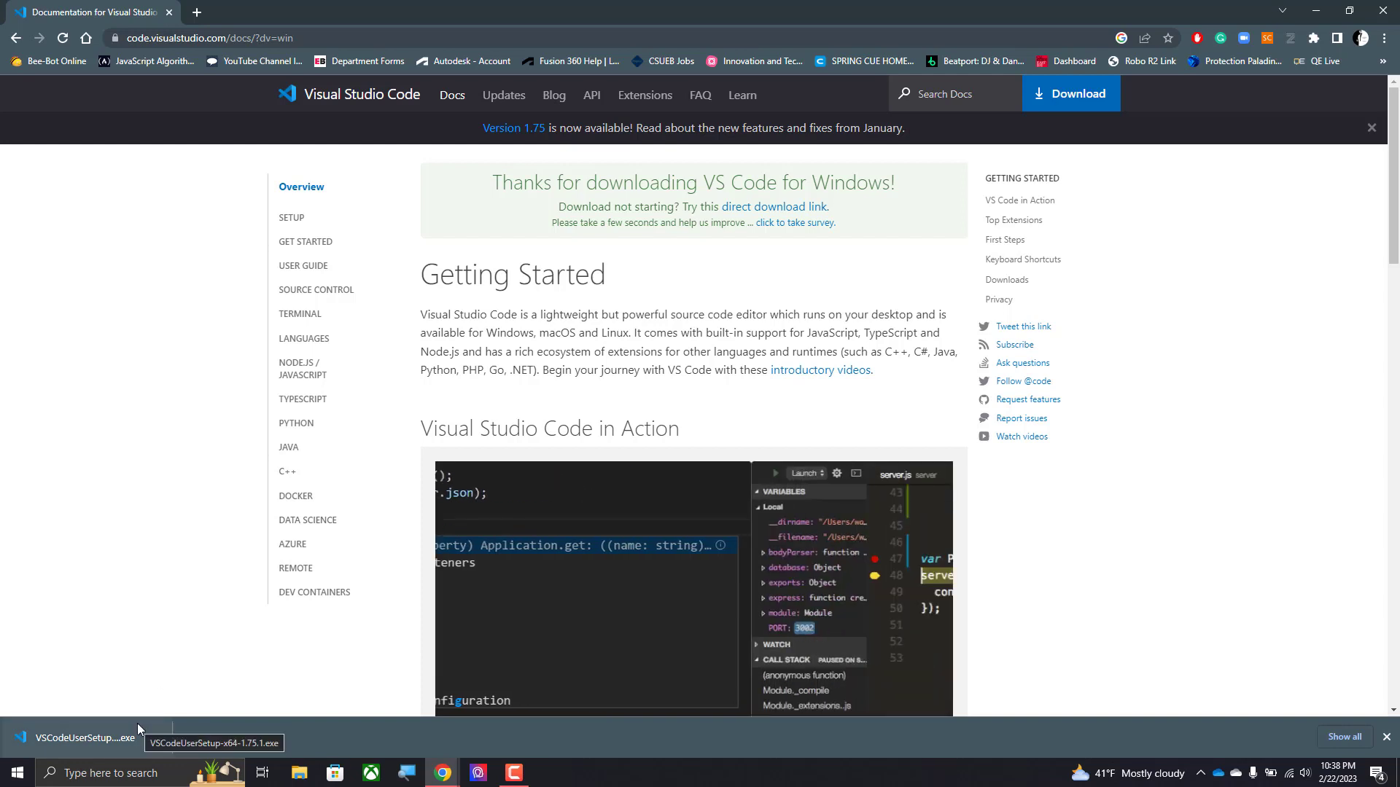
{"action": "left_click", "coordinate": [98, 736]}
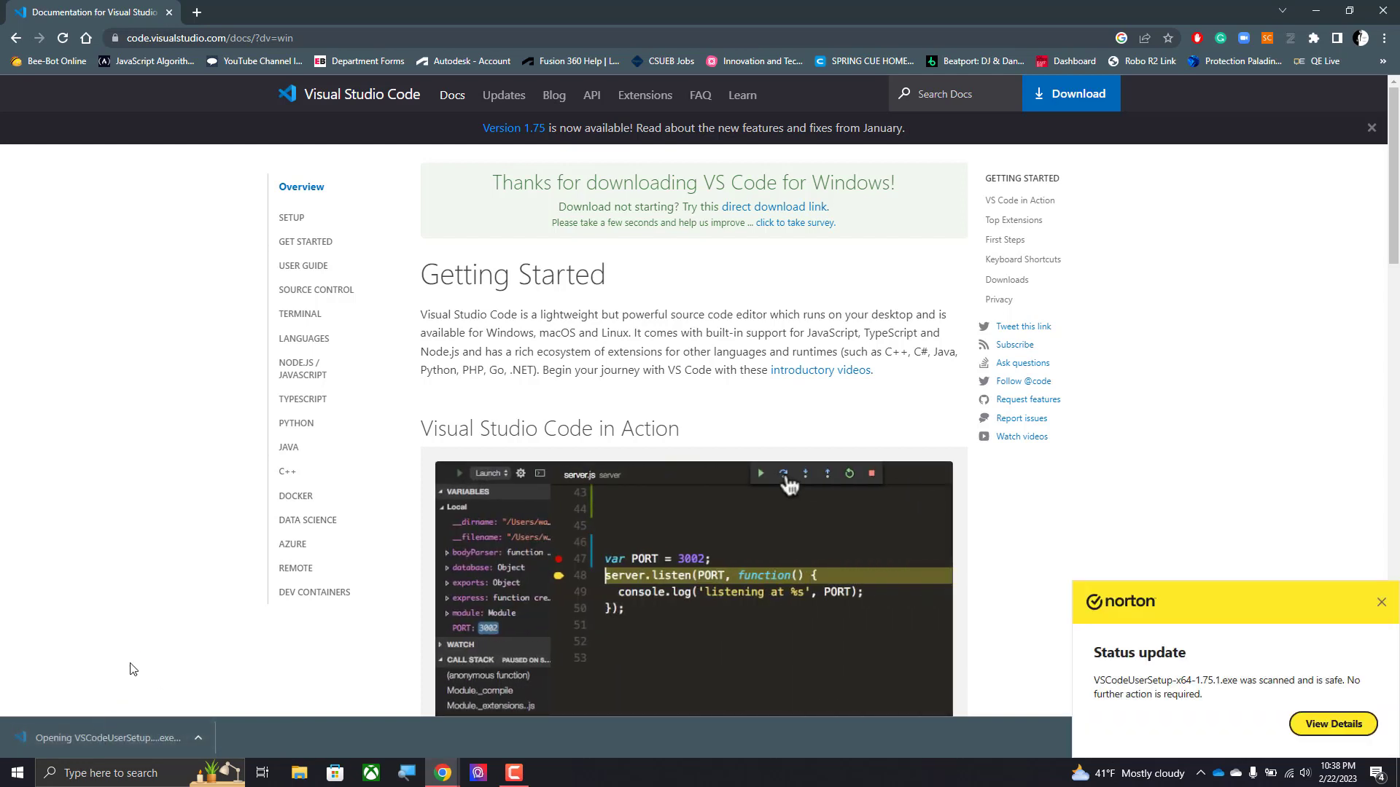
{"action": "left_click", "coordinate": [1378, 605]}
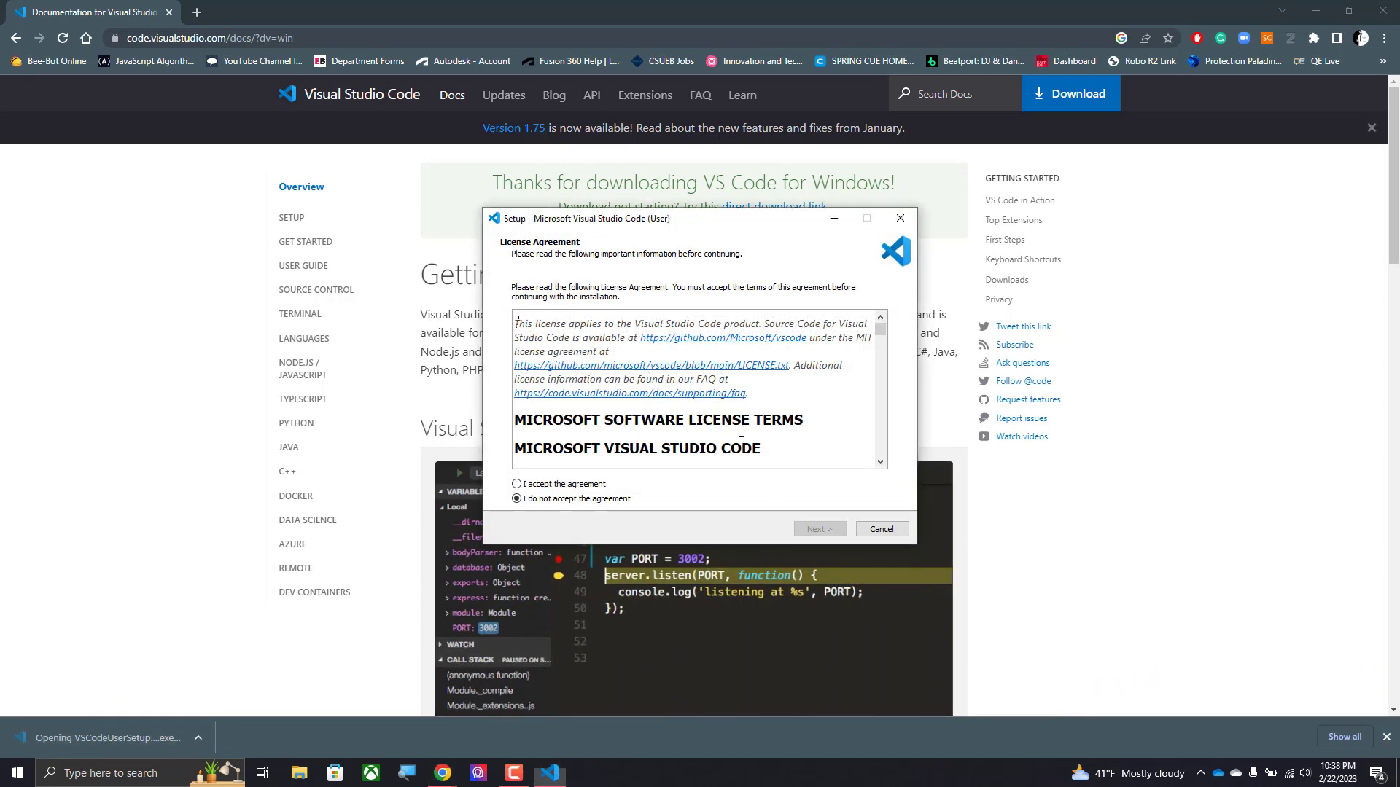
Accept the license agreement and keep the default destination location and Start Menu folder
{"action": "left_click", "coordinate": [524, 486]}
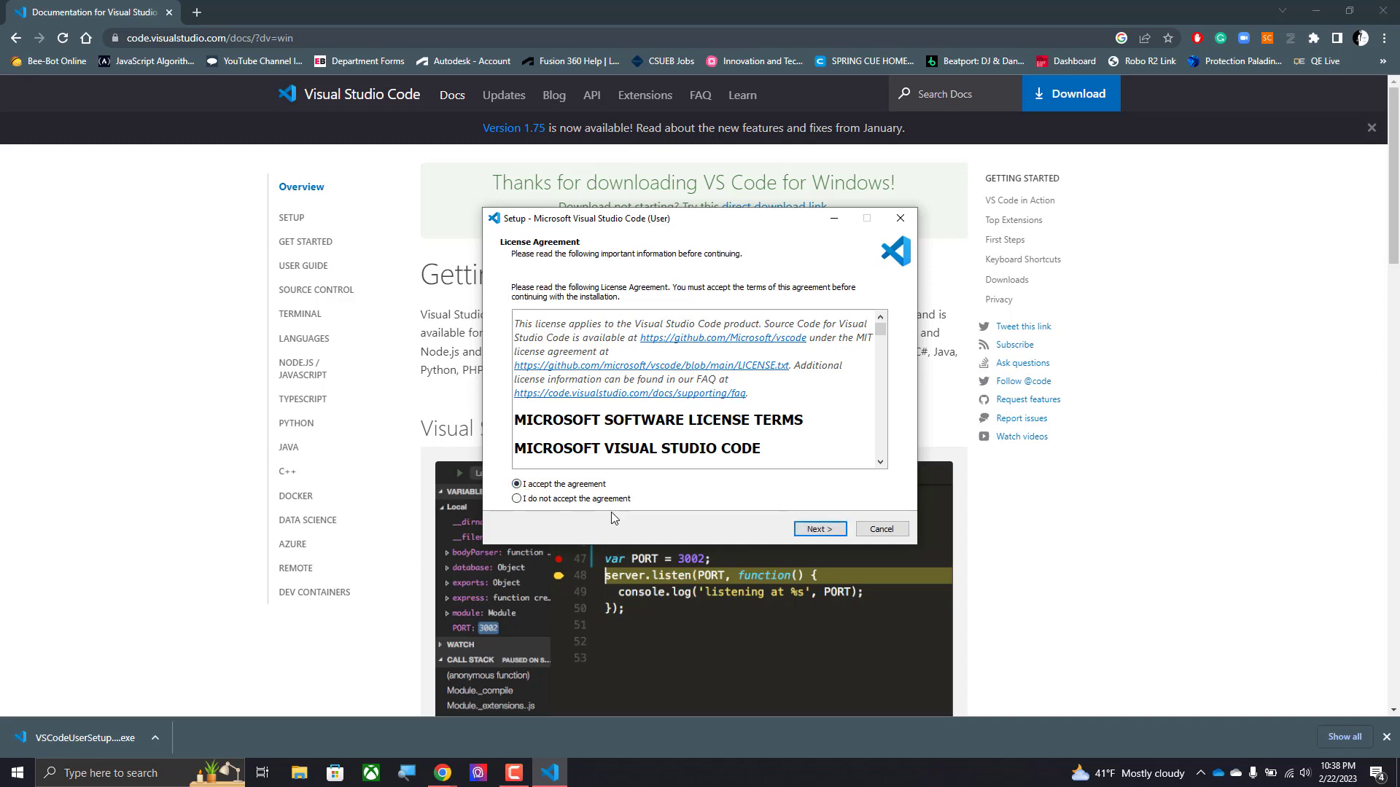
{"action": "left_click", "coordinate": [812, 532]}
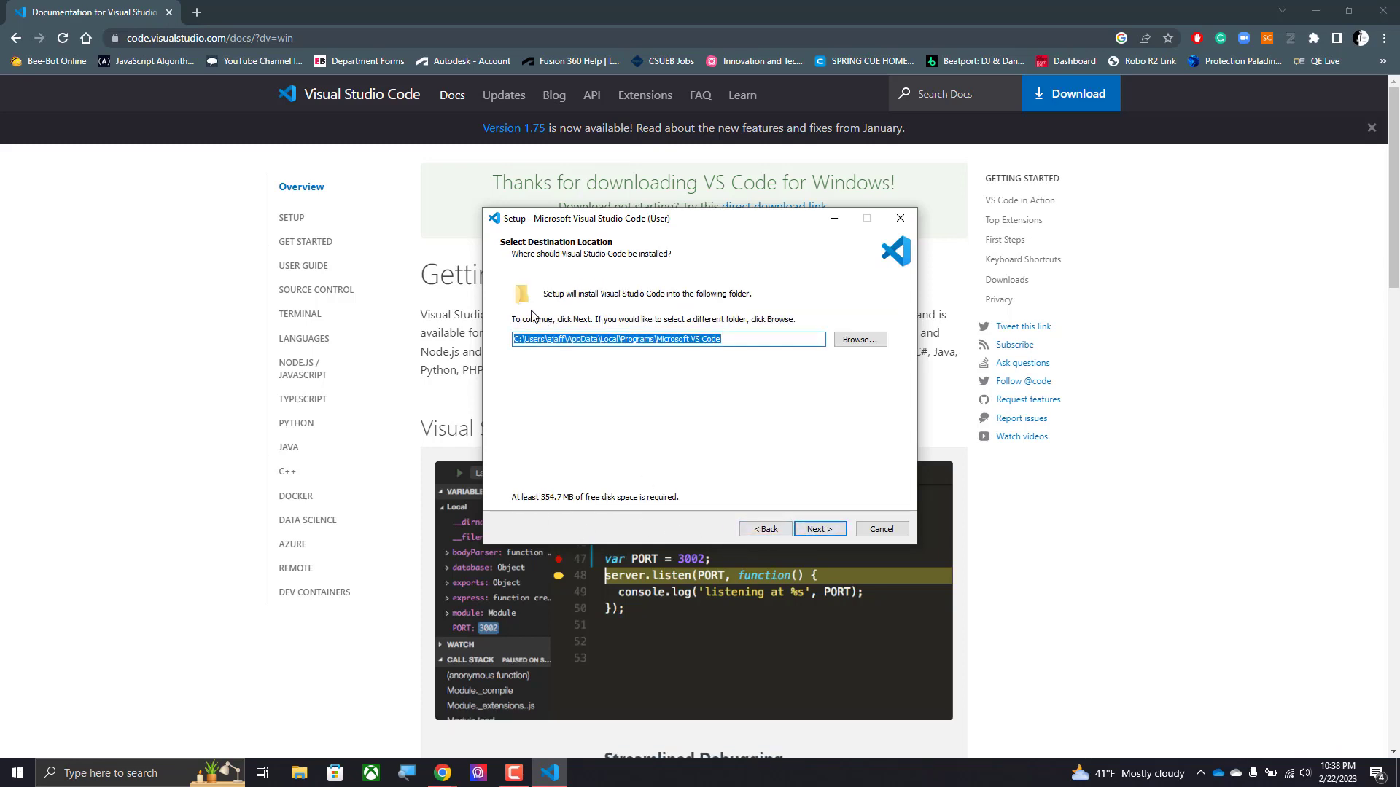
{"action": "left_click", "coordinate": [818, 530]}
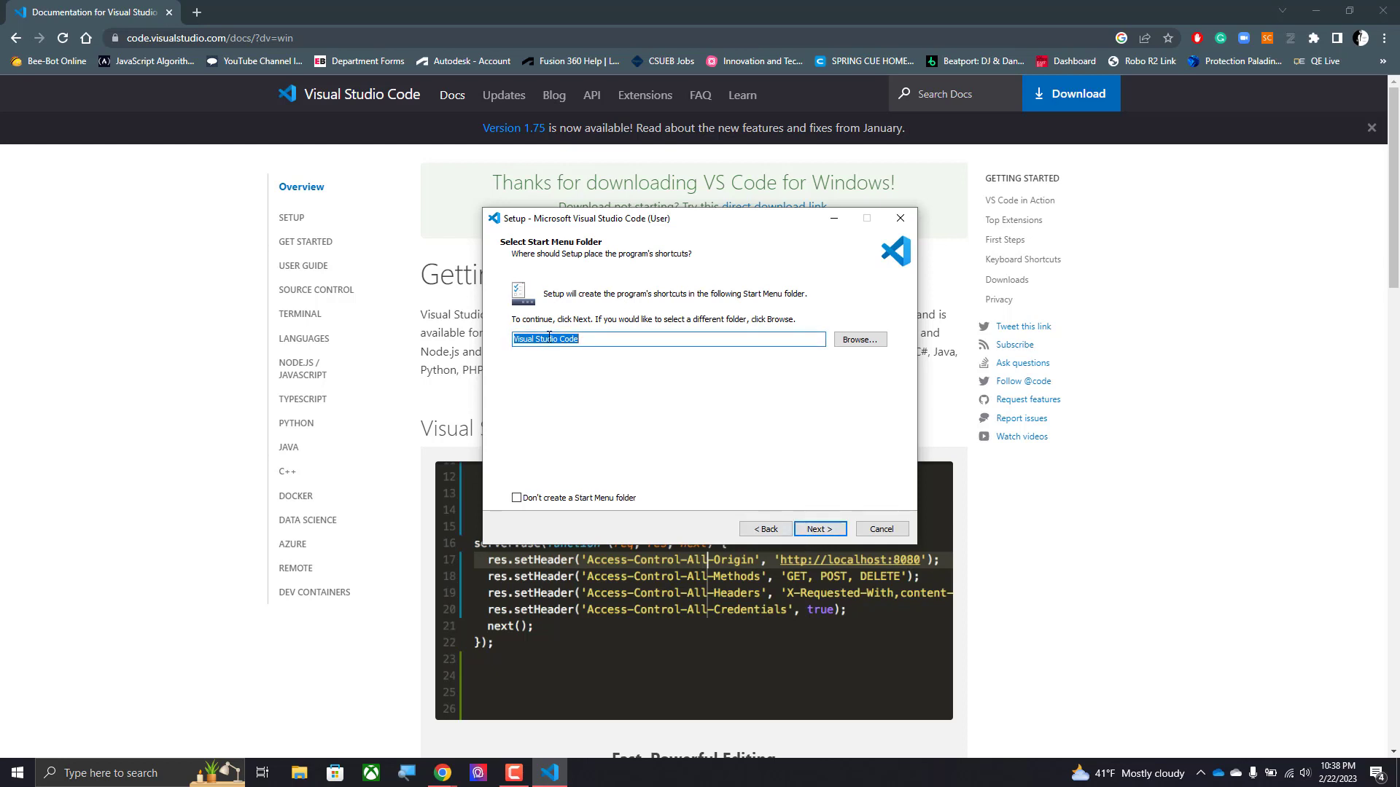
{"action": "left_click", "coordinate": [798, 528]}
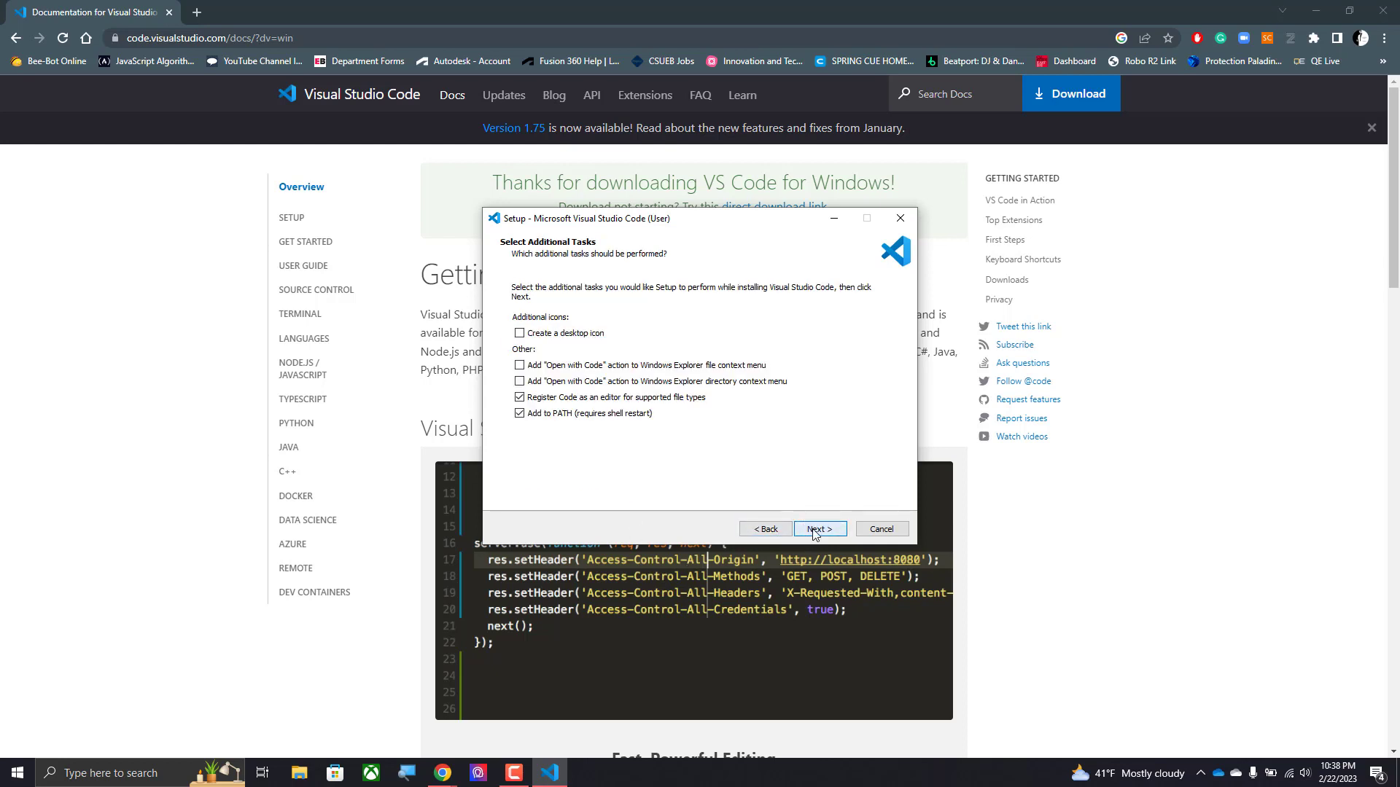
Keep the default additional tasks without a desktop icon and install Visual Studio Code
{"action": "left_click", "coordinate": [519, 335]}
{"action": "left_click", "coordinate": [519, 335]}
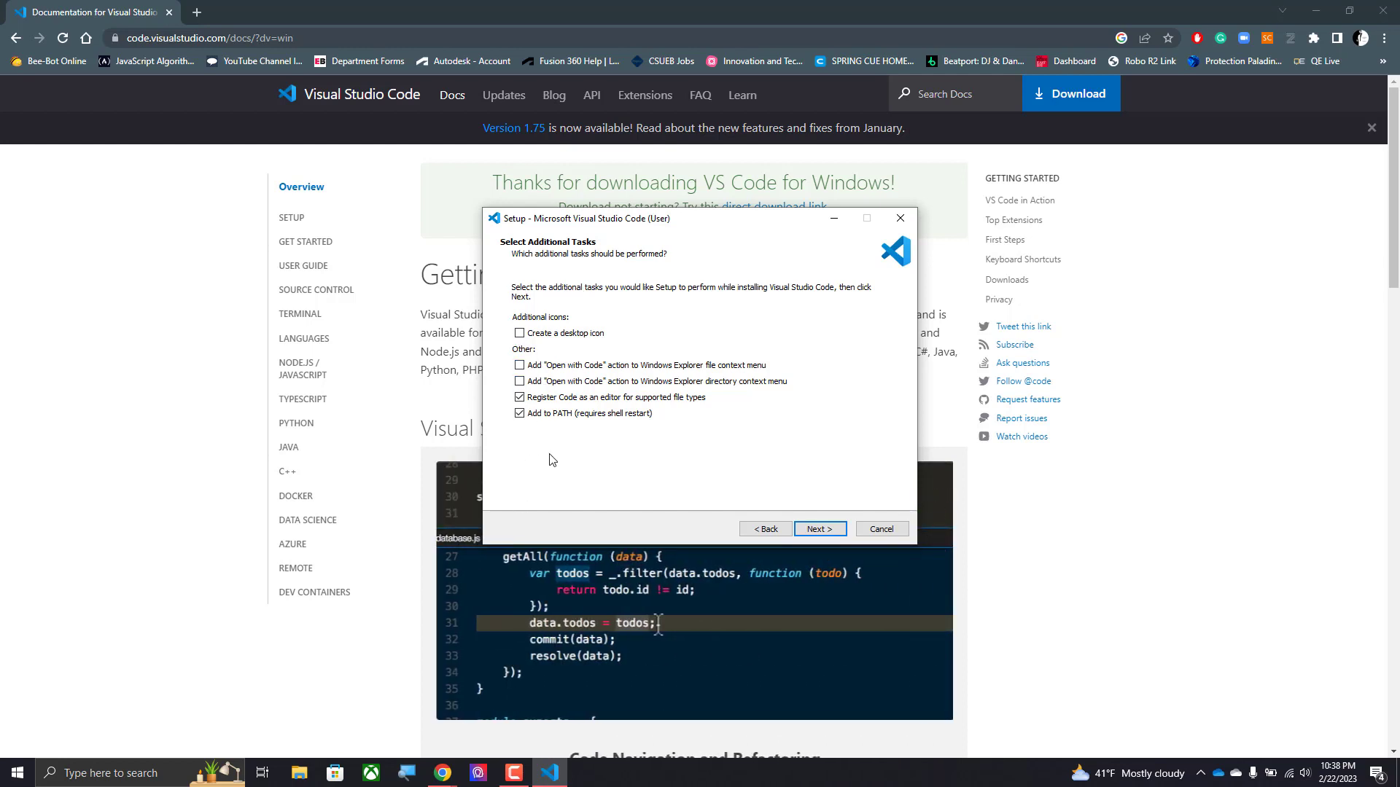
{"action": "left_click", "coordinate": [821, 535]}
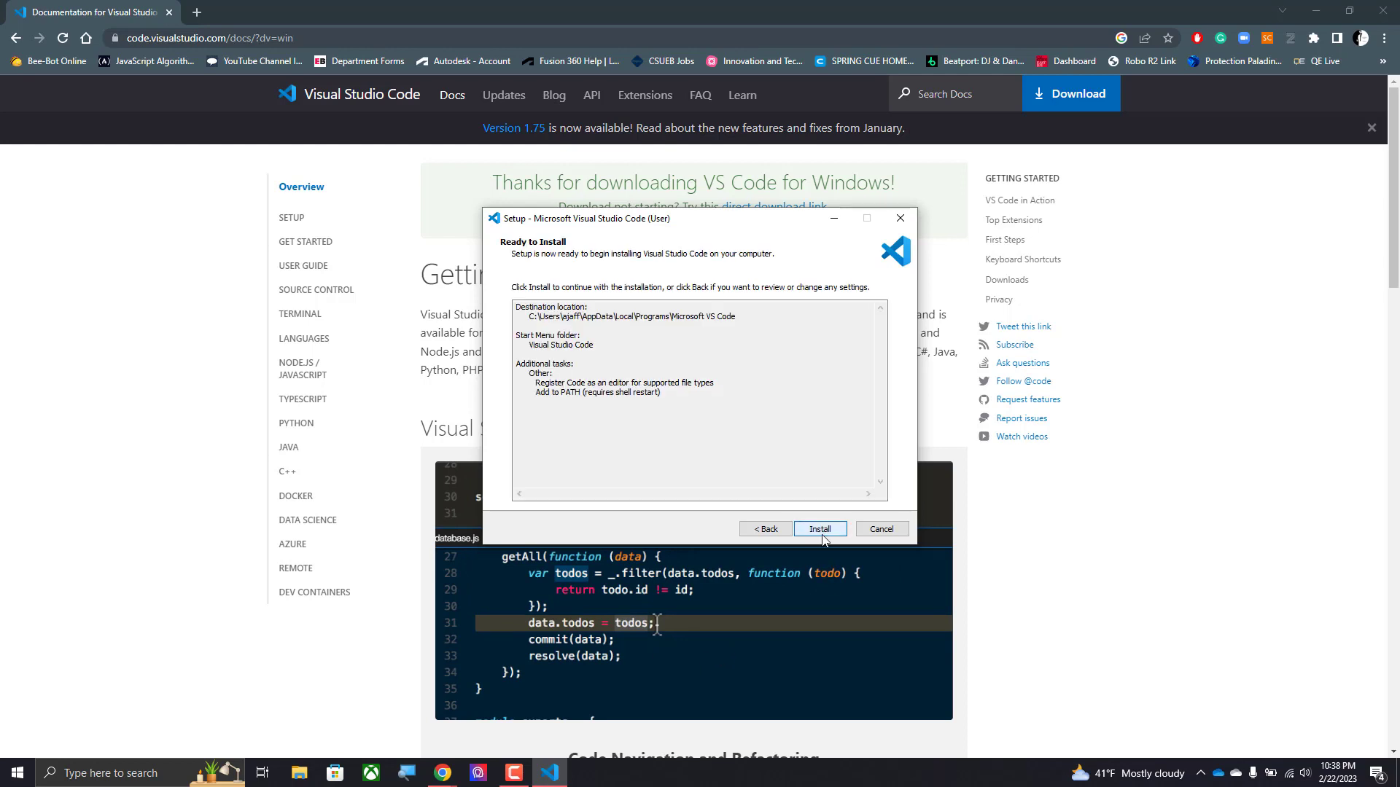
{"action": "left_click", "coordinate": [821, 533]}
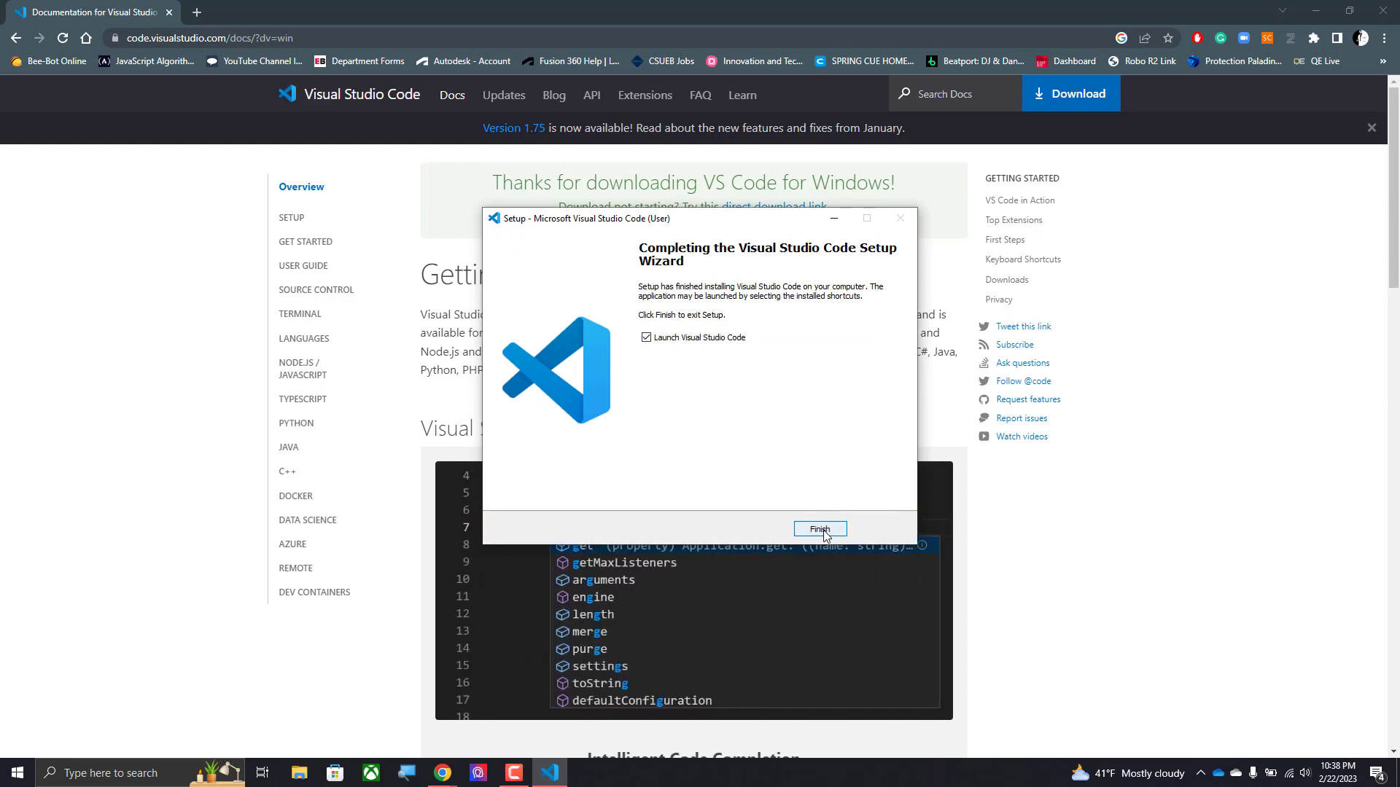
Finish the setup wizard with Visual Studio Code set to launch, and look at its entry among the recently added programs
{"action": "left_click", "coordinate": [820, 529]}
{"action": "left_click", "coordinate": [18, 773]}
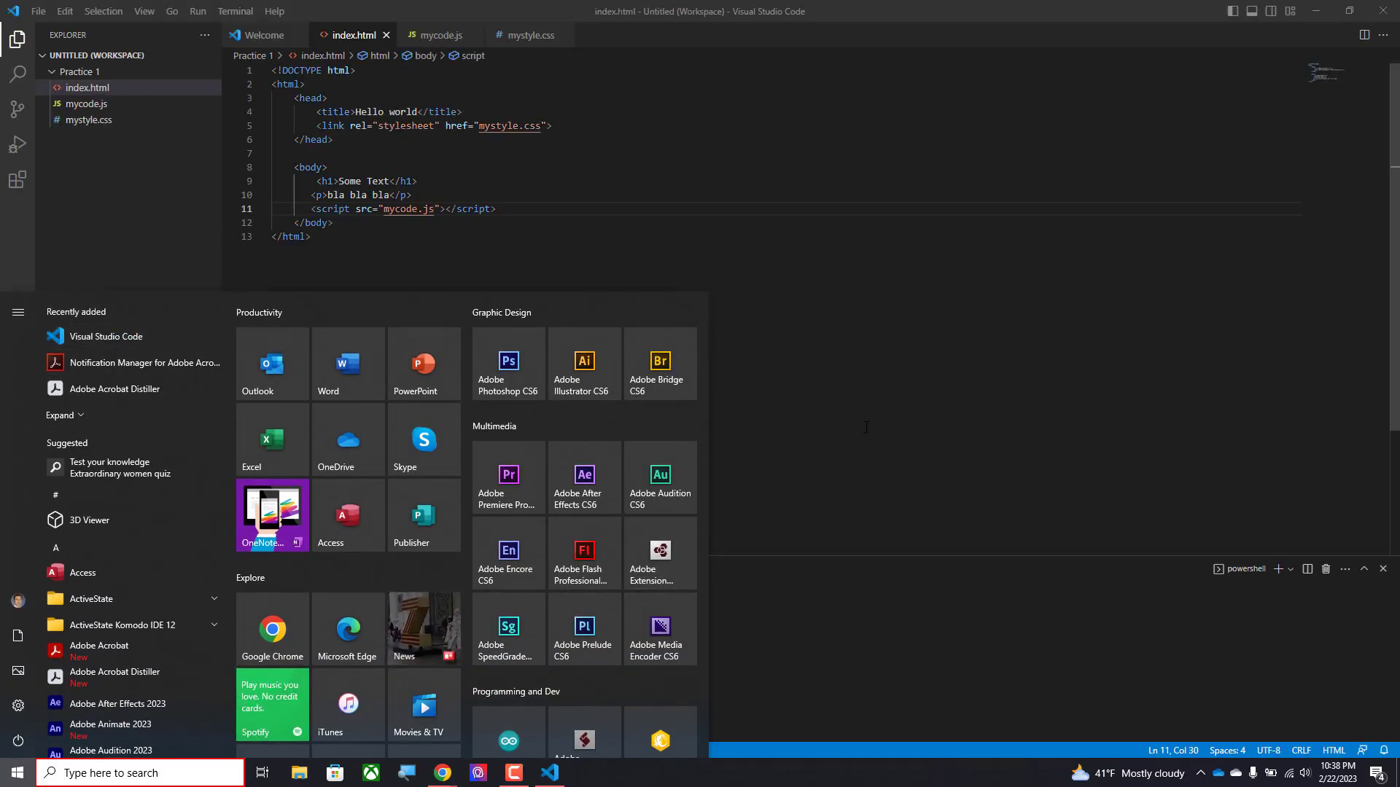
{"action": "left_click", "coordinate": [829, 417]}
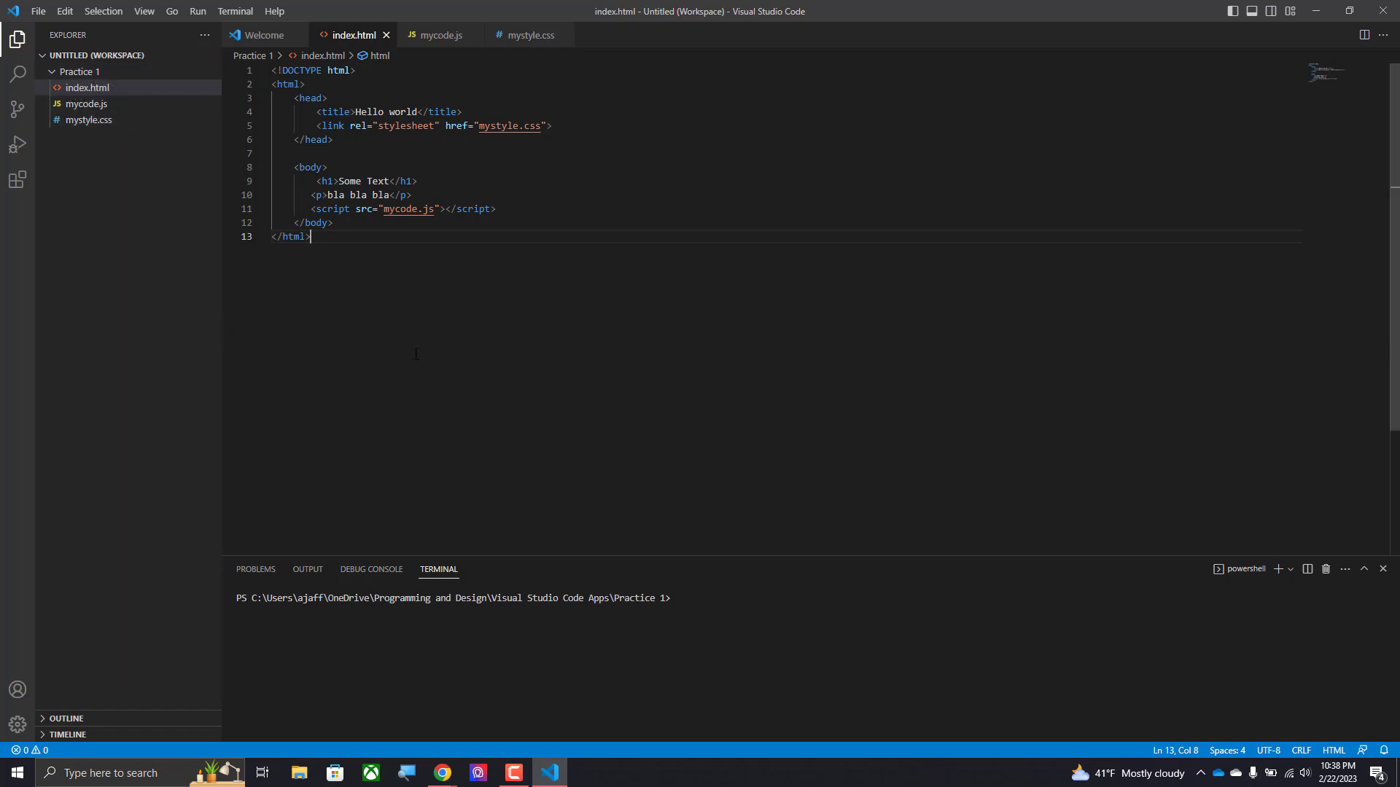
Close the open index.html, mycode.js and mystyle.css files, leaving only the Welcome page
{"action": "left_click", "coordinate": [386, 36]}
{"action": "left_click", "coordinate": [386, 36]}
{"action": "left_click", "coordinate": [392, 35]}
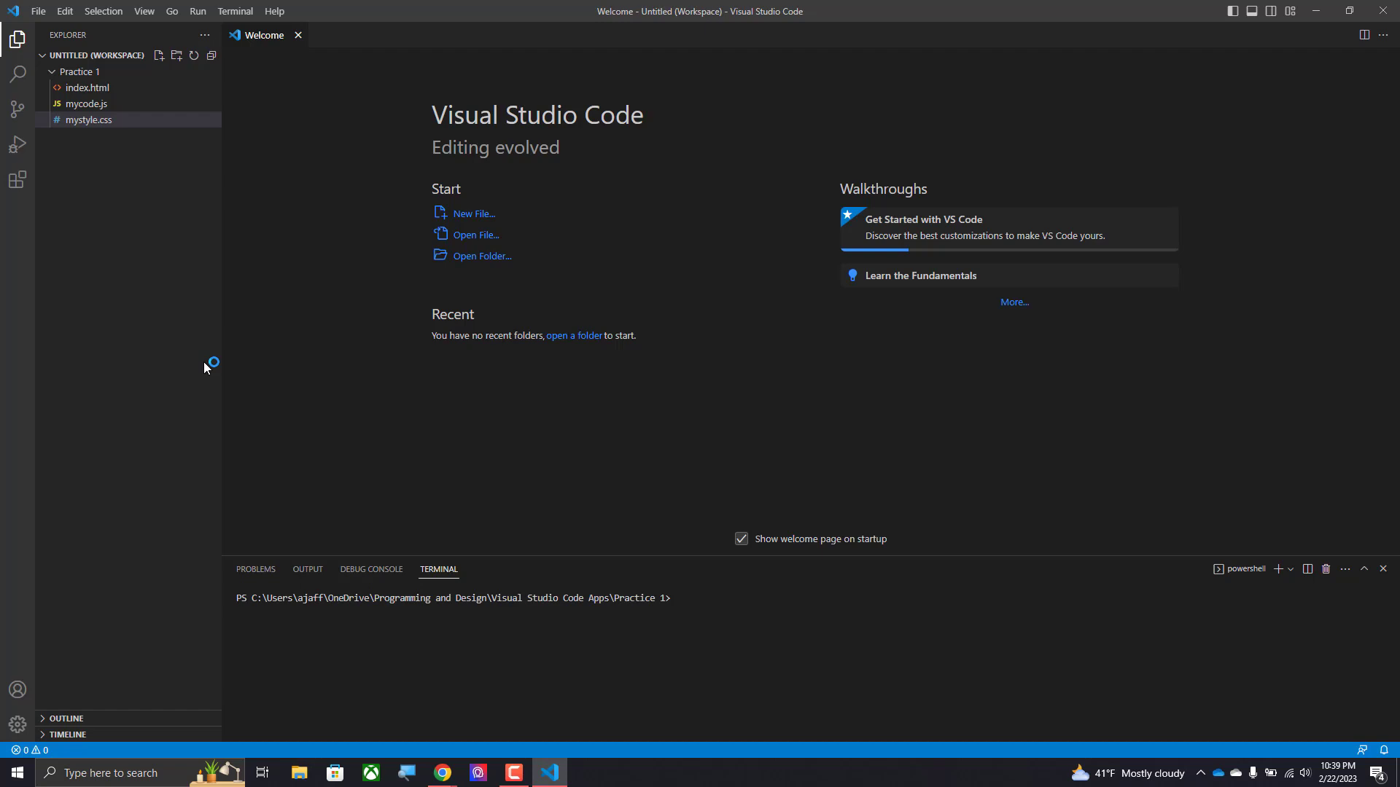
Search the extension marketplace for "javascript" and open the details of JavaScript (ES6) code snippets
{"action": "left_click", "coordinate": [17, 182]}
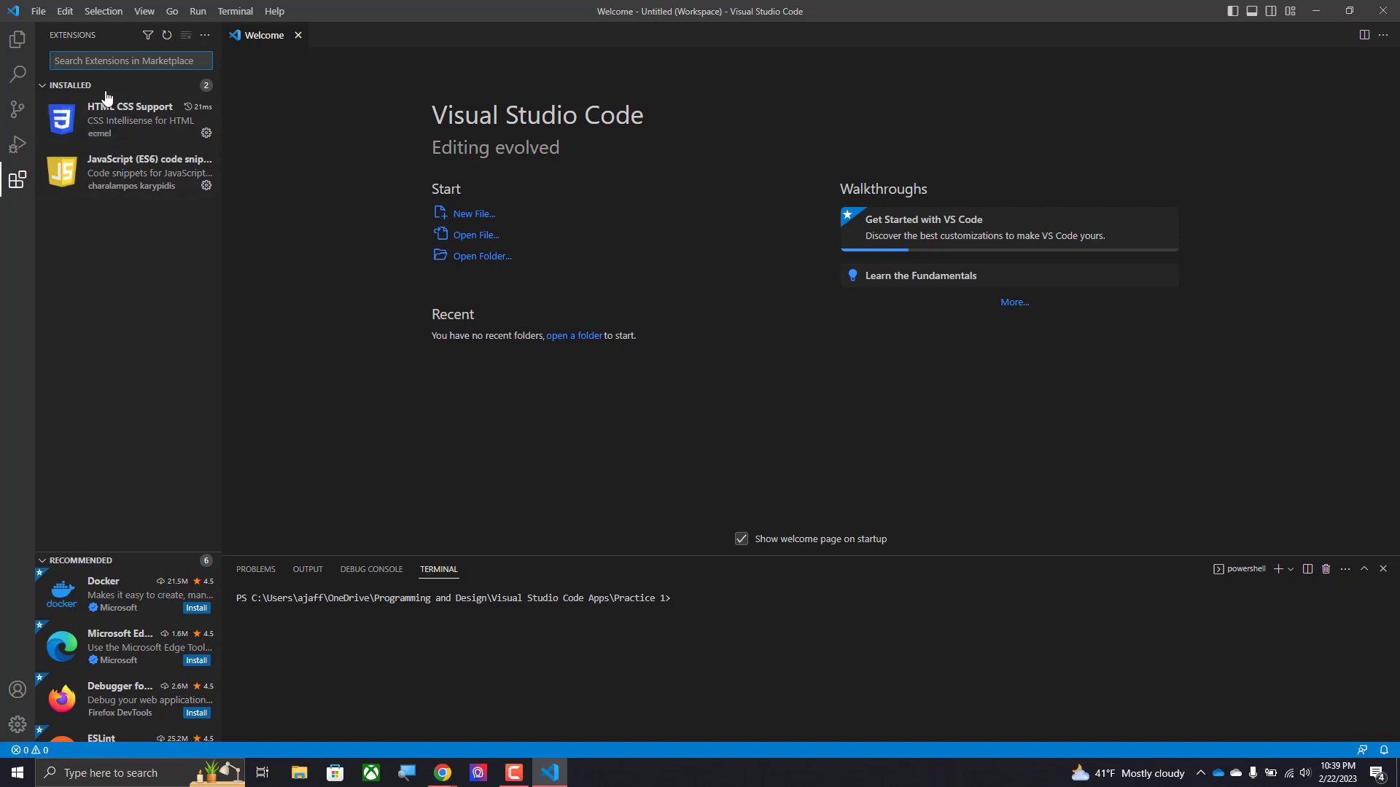
{"action": "mouse_move", "coordinate": [101, 199]}
{"action": "type", "text": "javascript"}
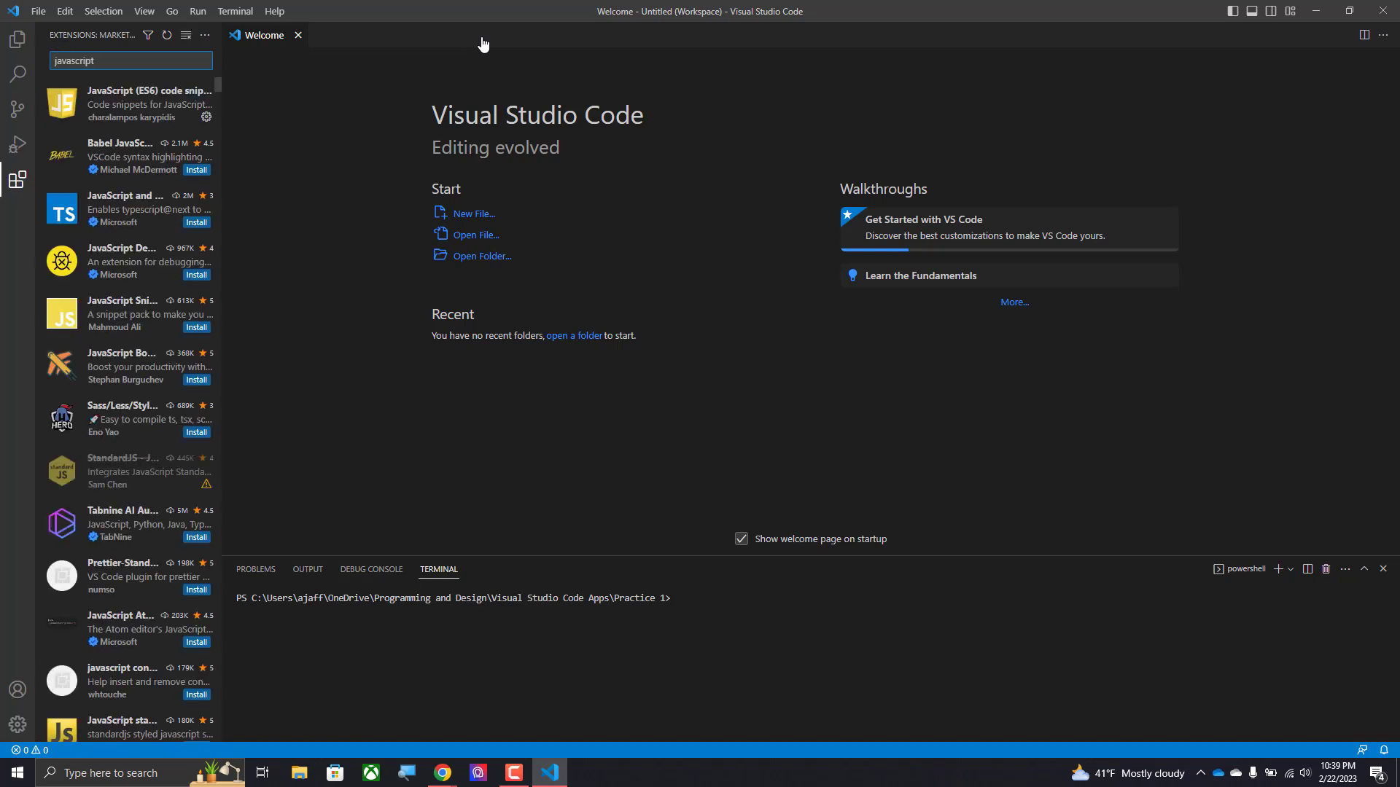
{"action": "mouse_move", "coordinate": [133, 106]}
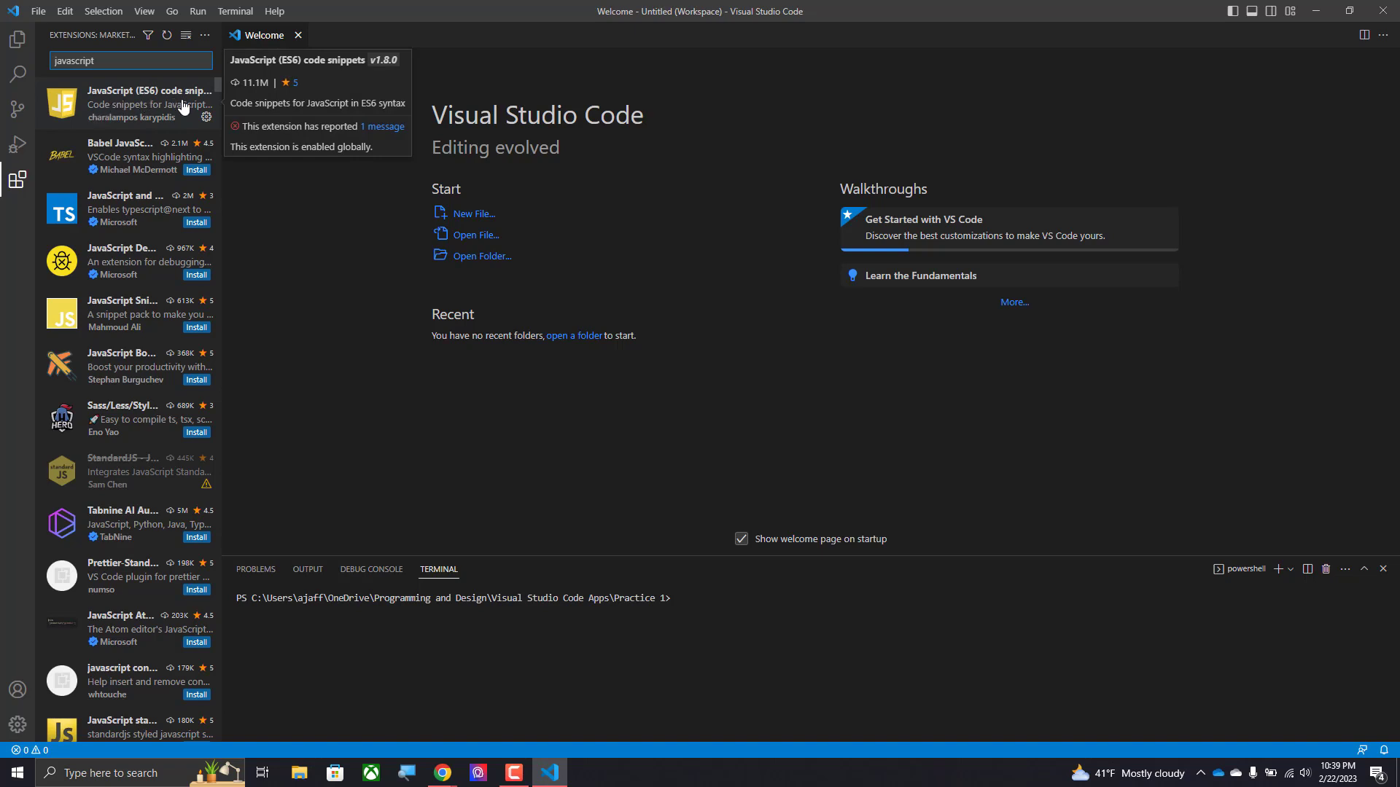
{"action": "left_click", "coordinate": [133, 110]}
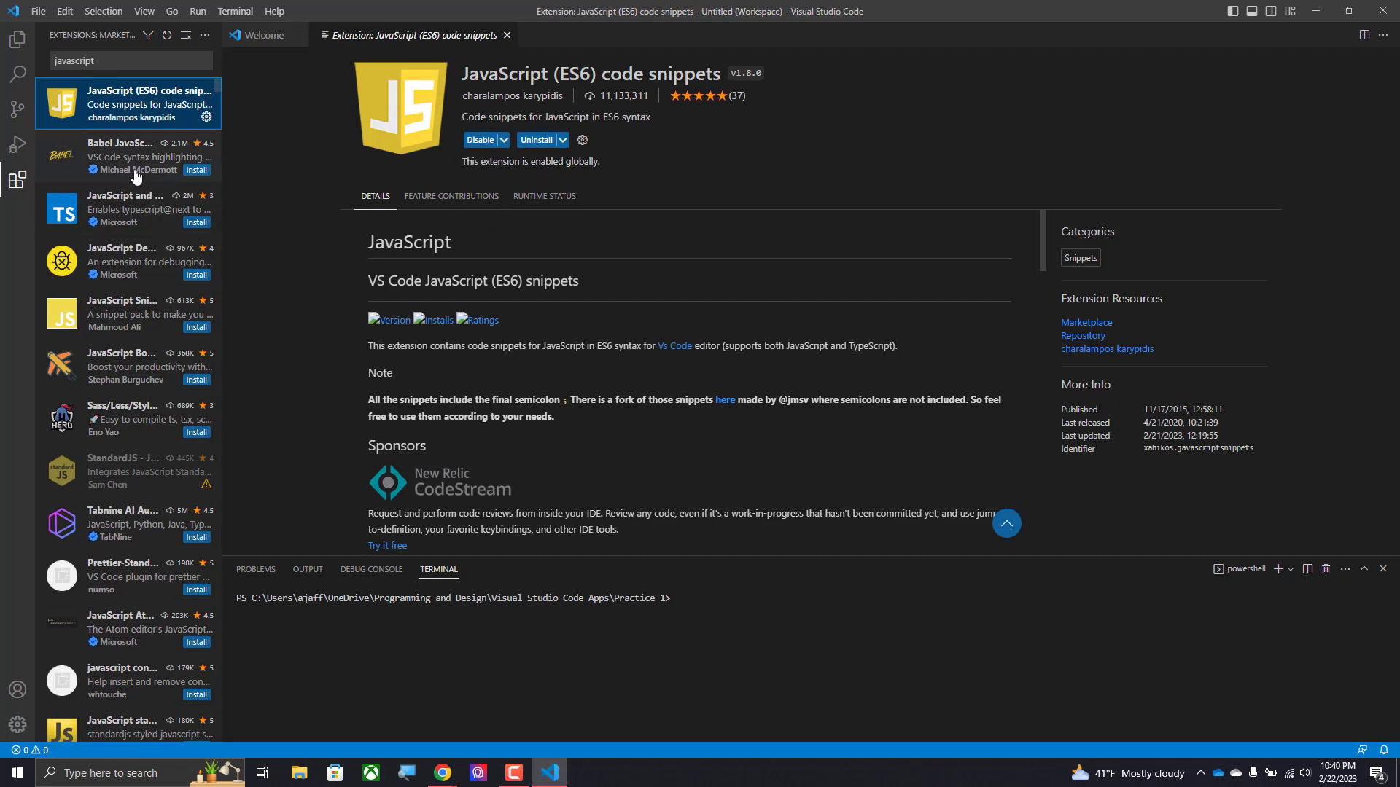
Search the extension marketplace for "html css" and hide and reshow the extensions list
{"action": "double_click", "coordinate": [98, 59]}
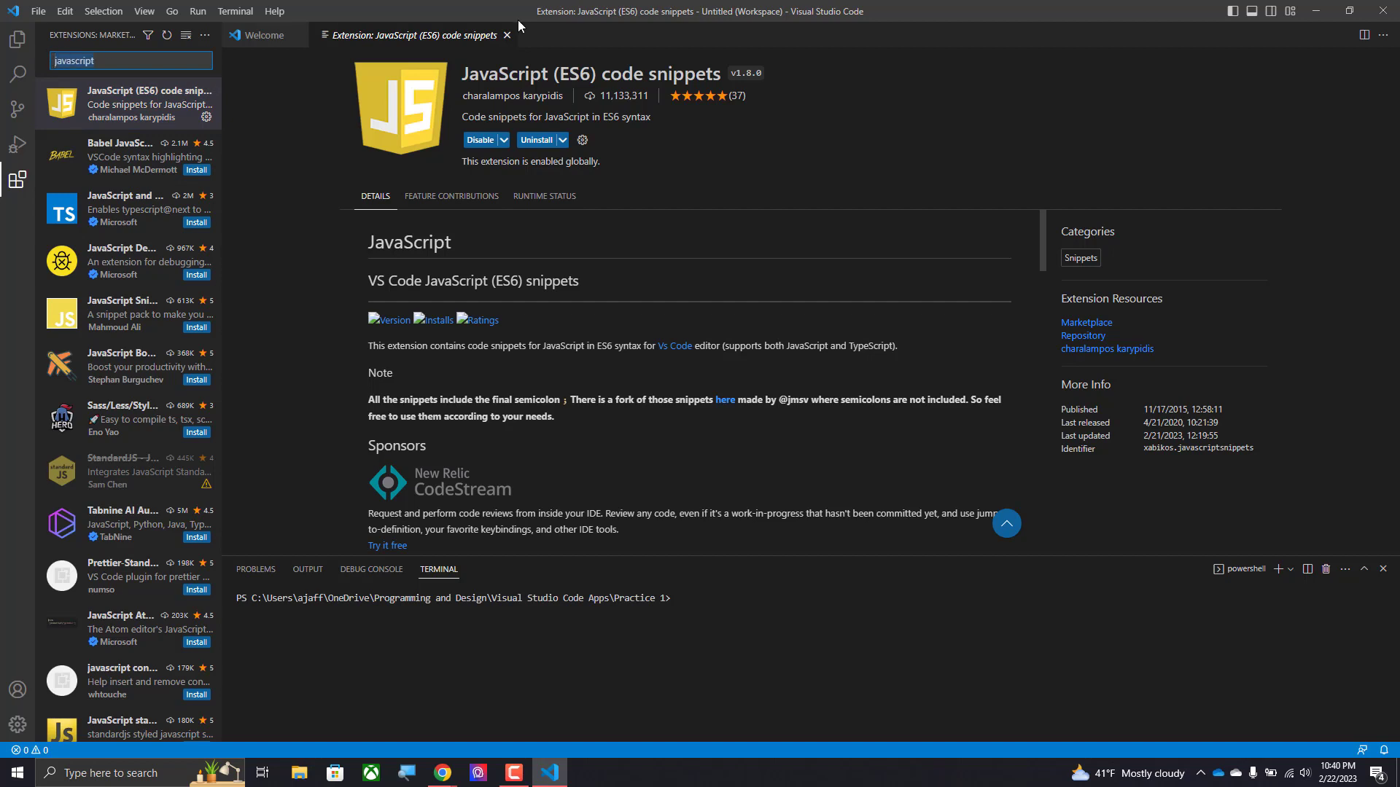
{"action": "type", "text": "html cs"}
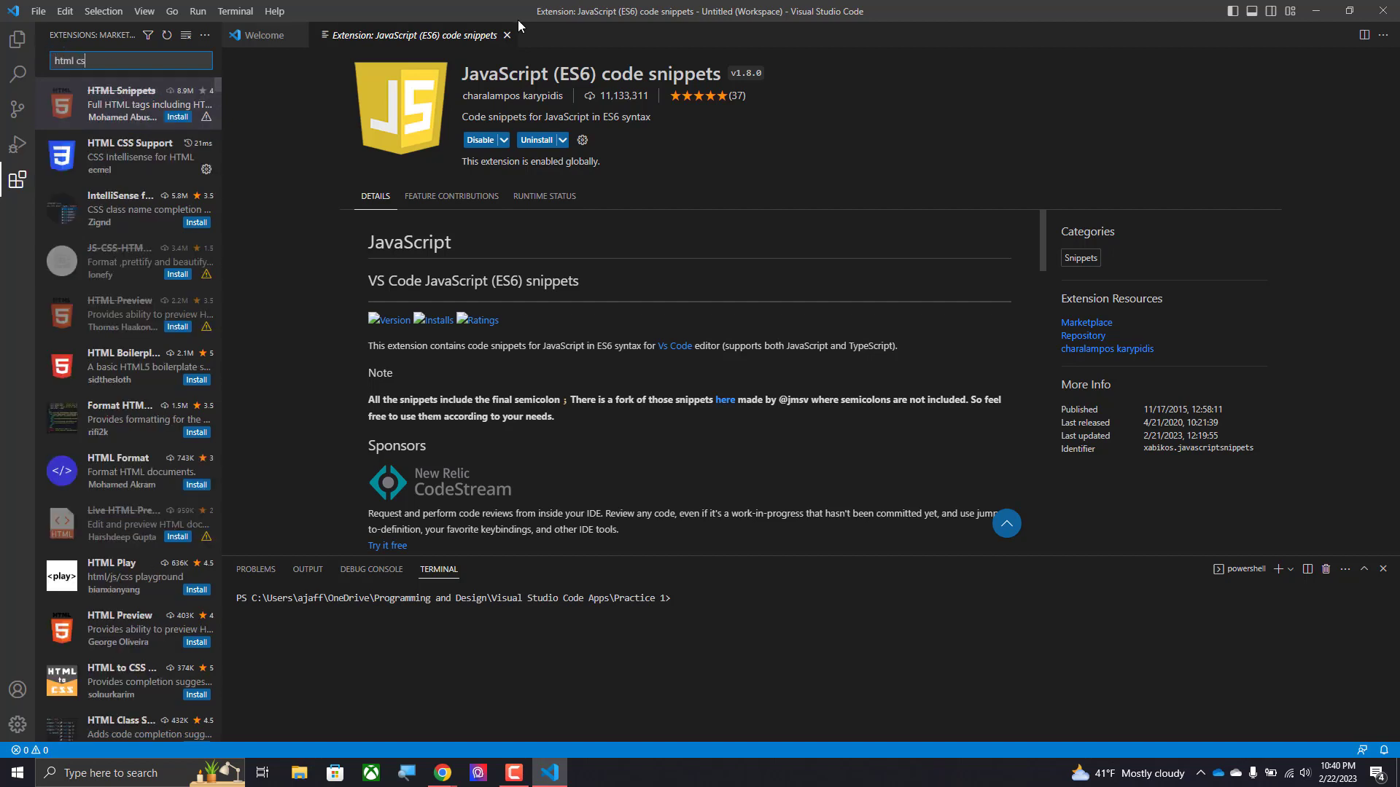
{"action": "type", "text": "s"}
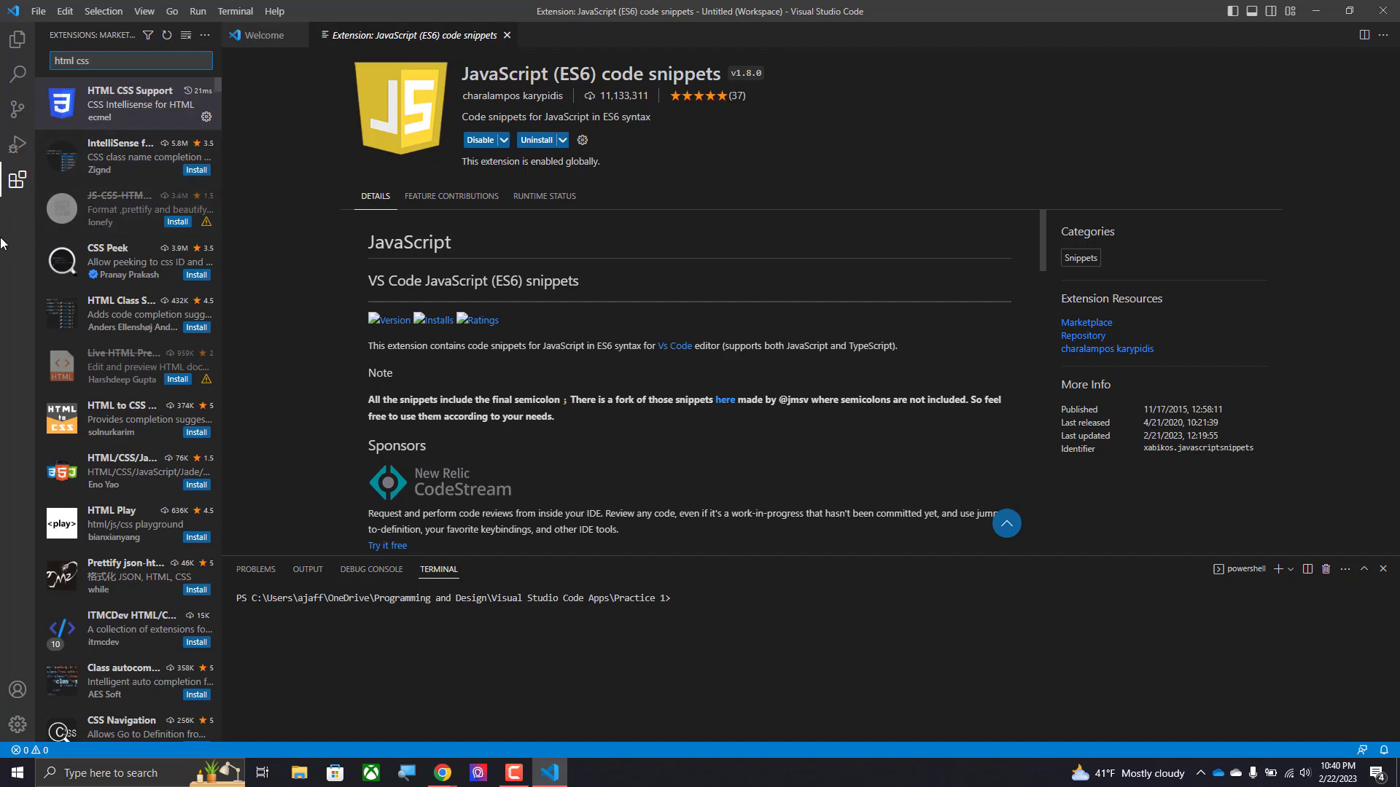
{"action": "left_click", "coordinate": [14, 191]}
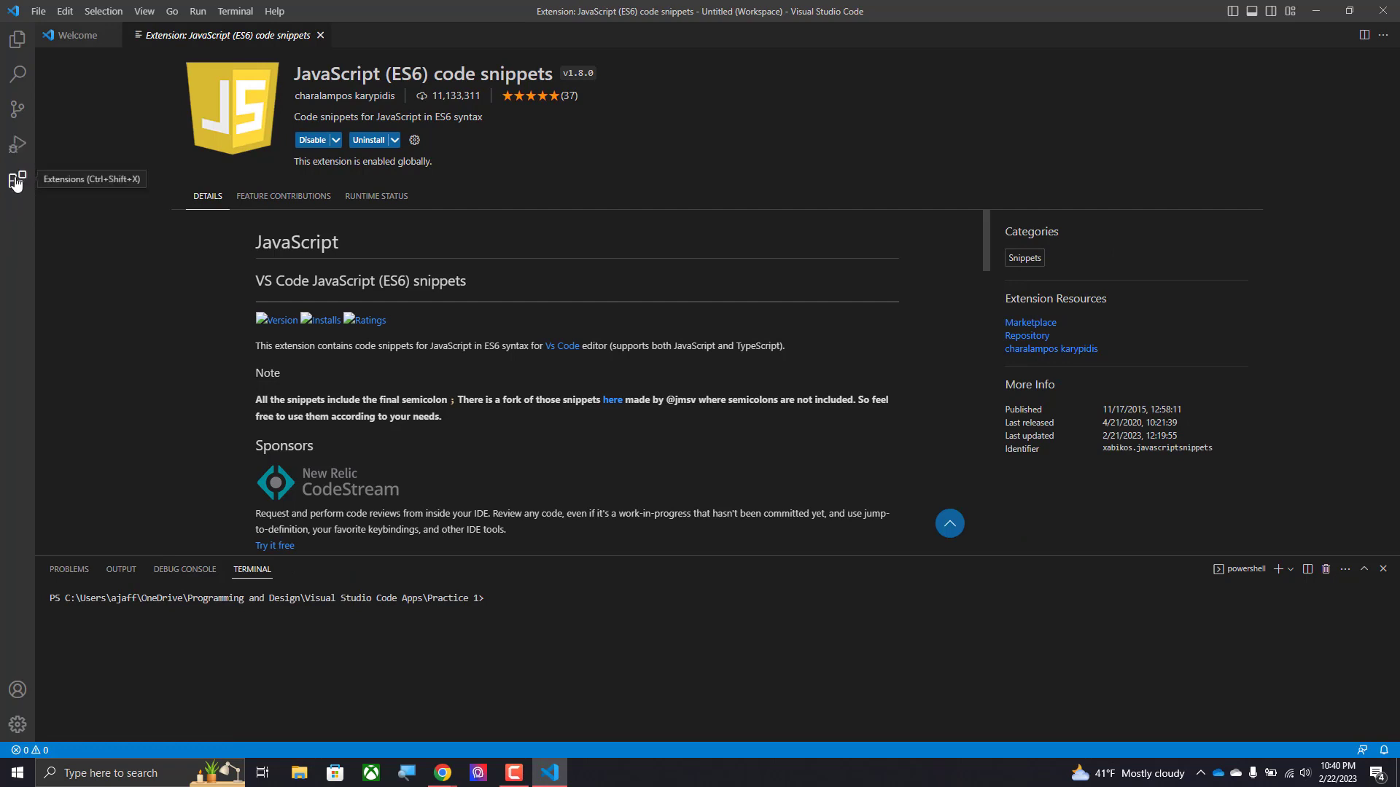
{"action": "left_click", "coordinate": [16, 179]}
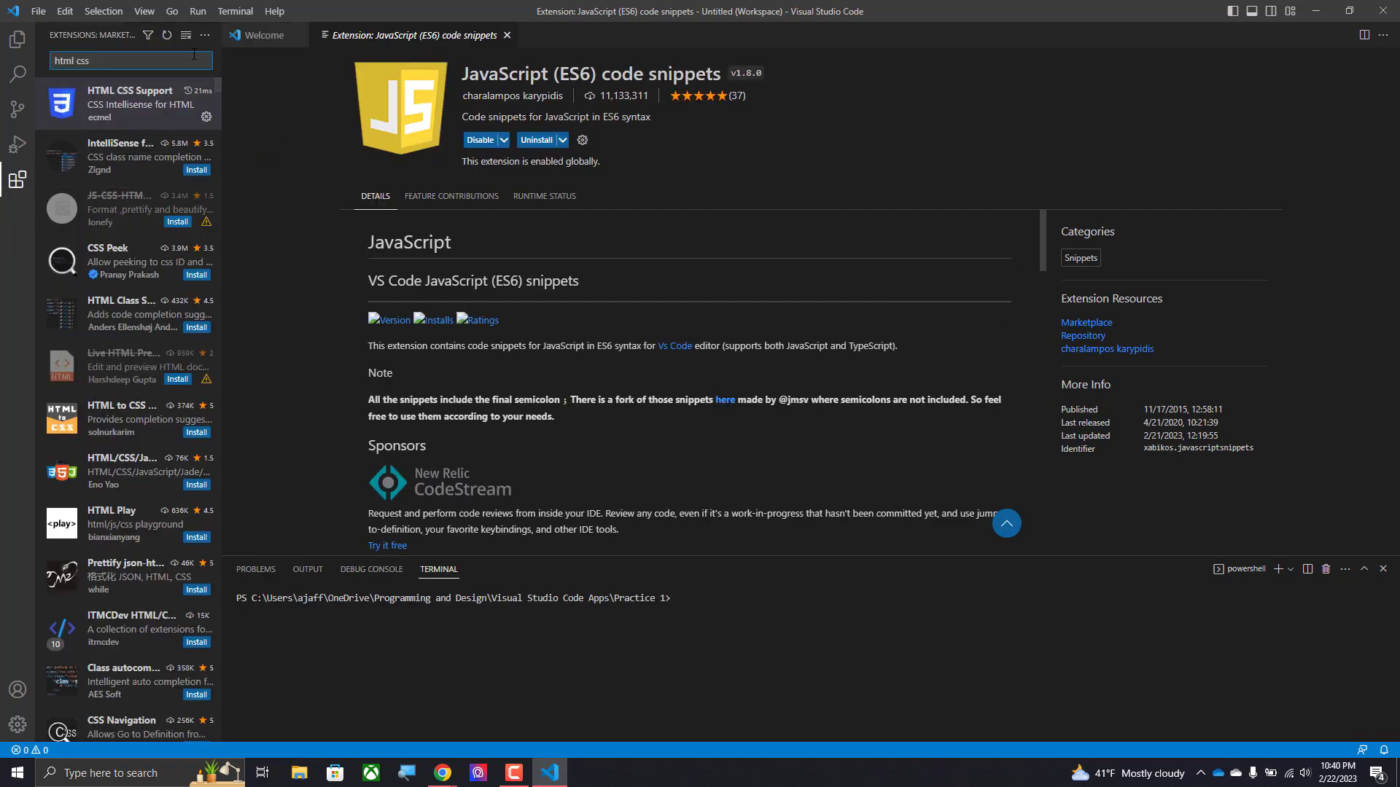
Clear the extension search and open the details of the installed HTML CSS Support extension
{"action": "key", "text": "BackSpace"}
{"action": "key", "text": "BackSpace"}
{"action": "key", "text": "BackSpace"}
{"action": "key", "text": "BackSpace"}
{"action": "key", "text": "BackSpace"}
{"action": "key", "text": "BackSpace"}
{"action": "key", "text": "BackSpace"}
{"action": "key", "text": "BackSpace"}
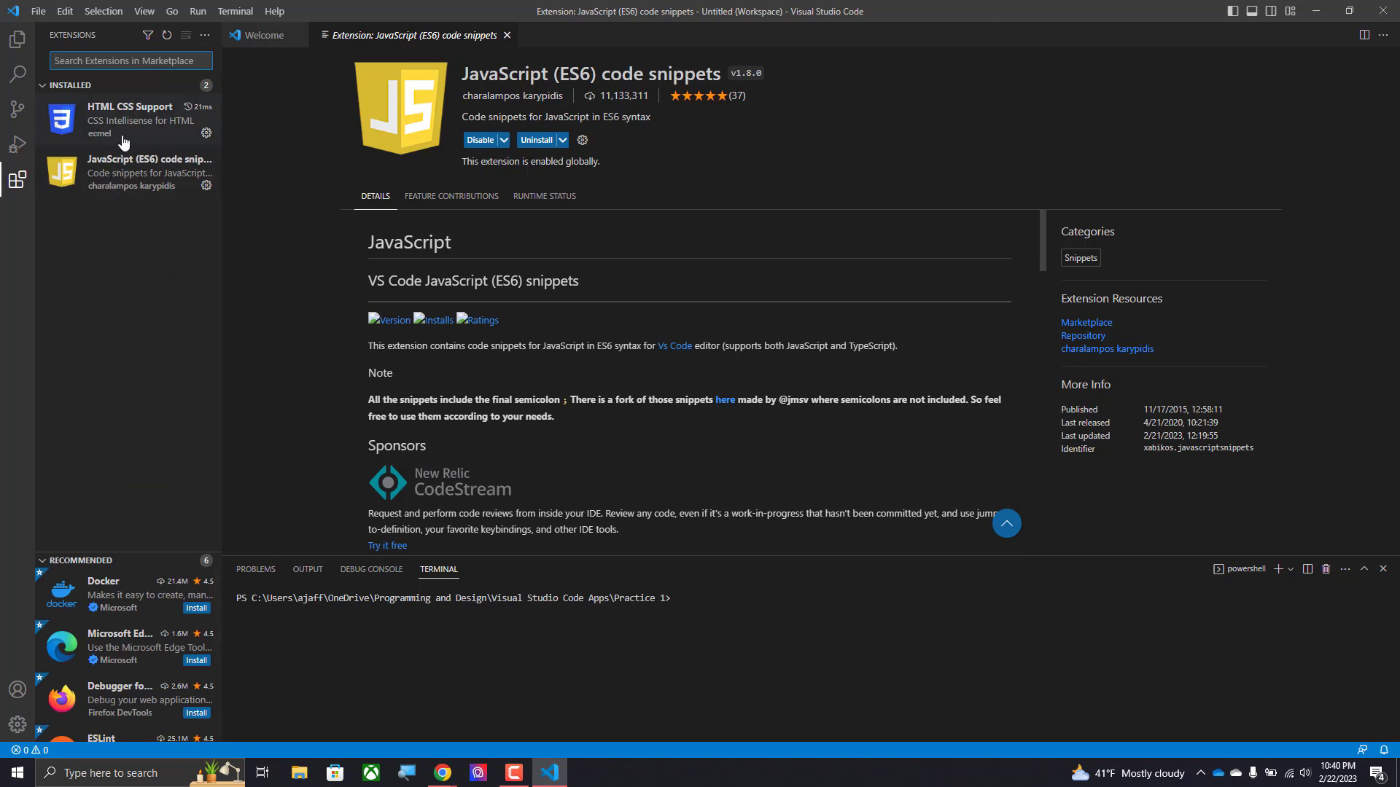
{"action": "left_click", "coordinate": [125, 139]}
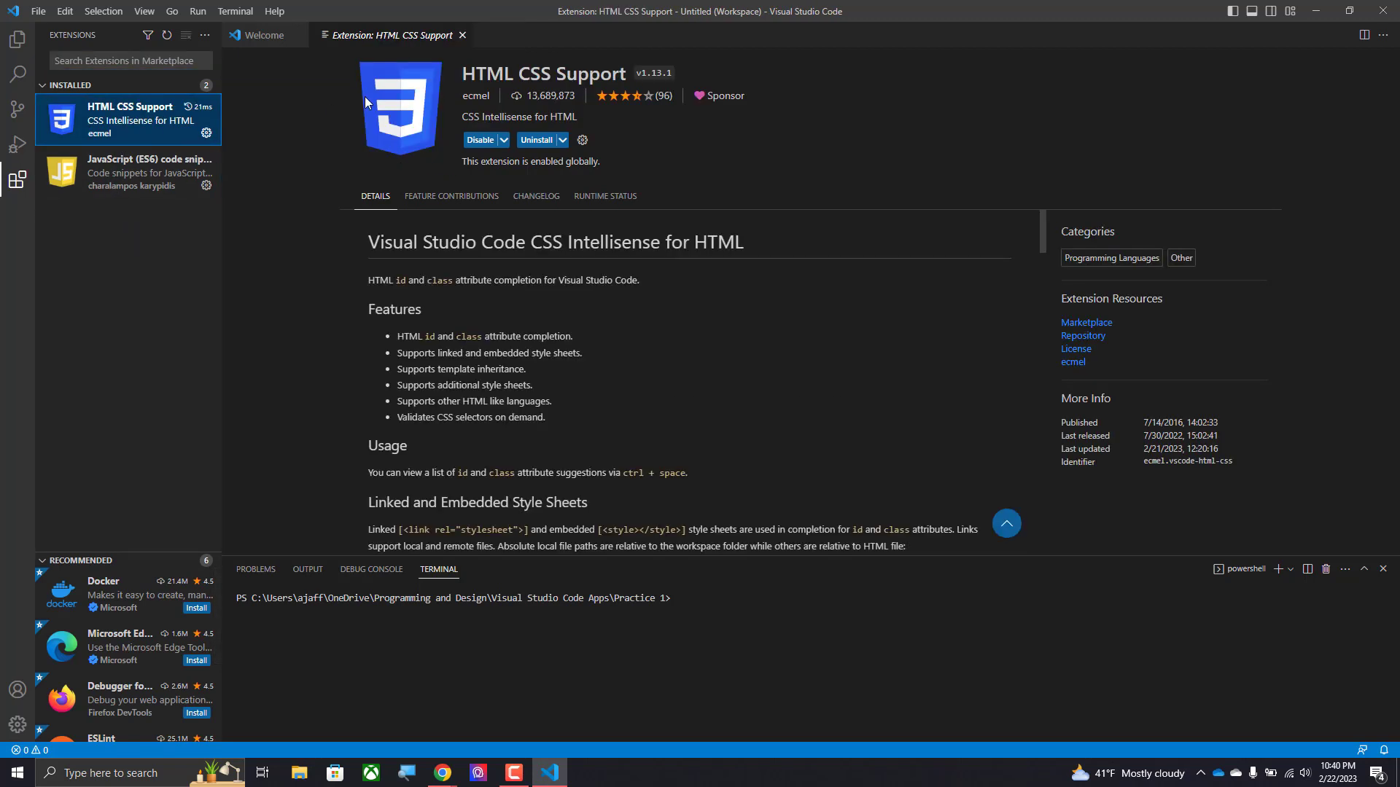
Search the marketplace for "html css suppo" and review the HTML CSS Support extension's details
{"action": "left_click", "coordinate": [117, 65]}
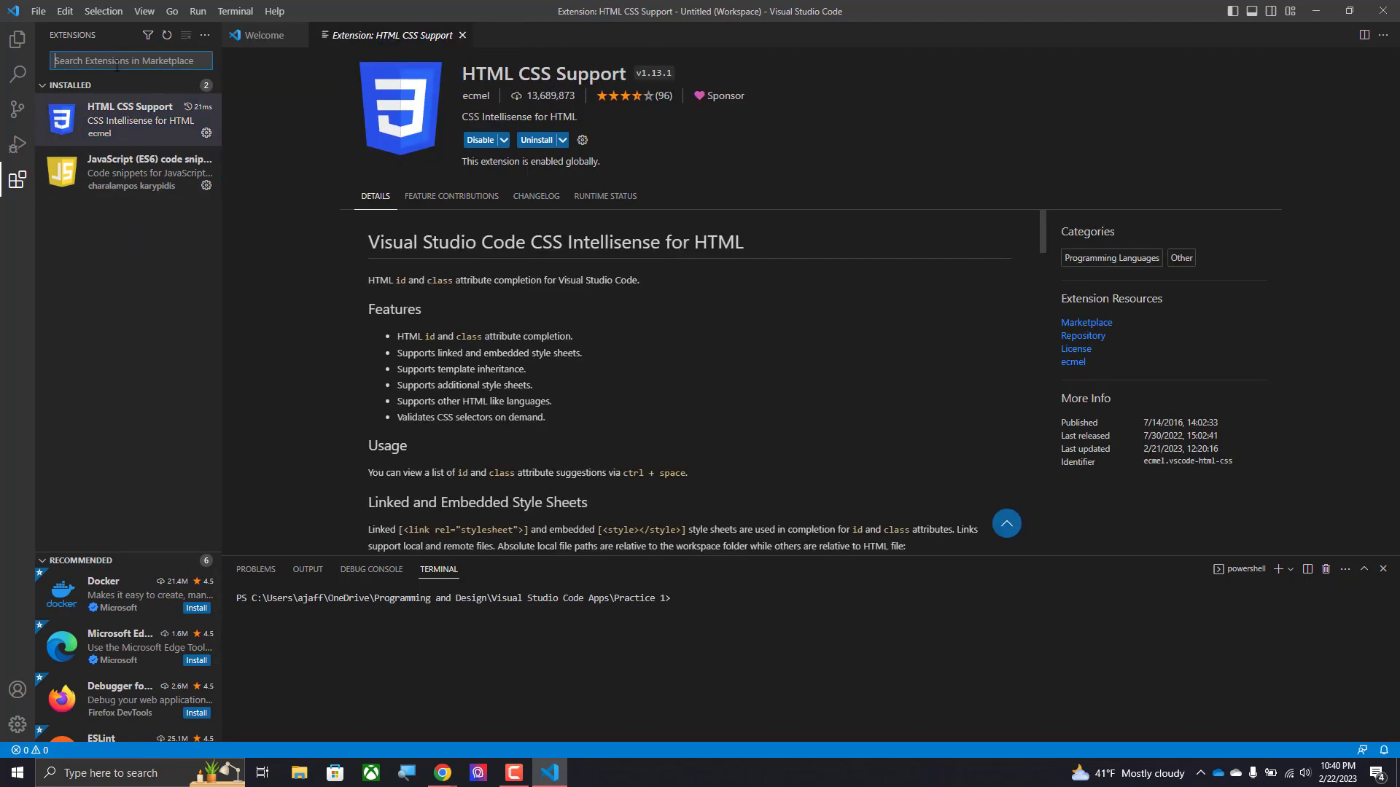
{"action": "type", "text": "html css suppo"}
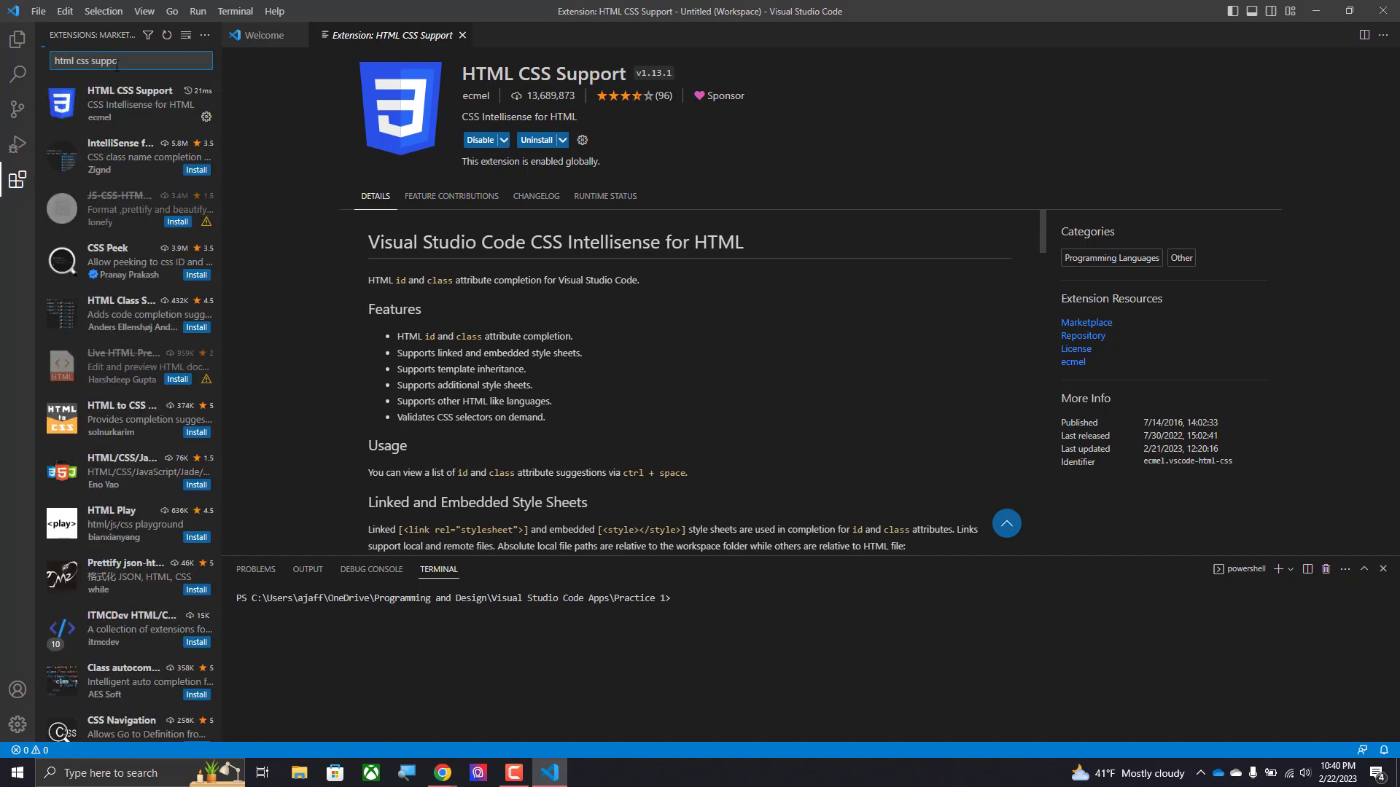
{"action": "left_click", "coordinate": [109, 110]}
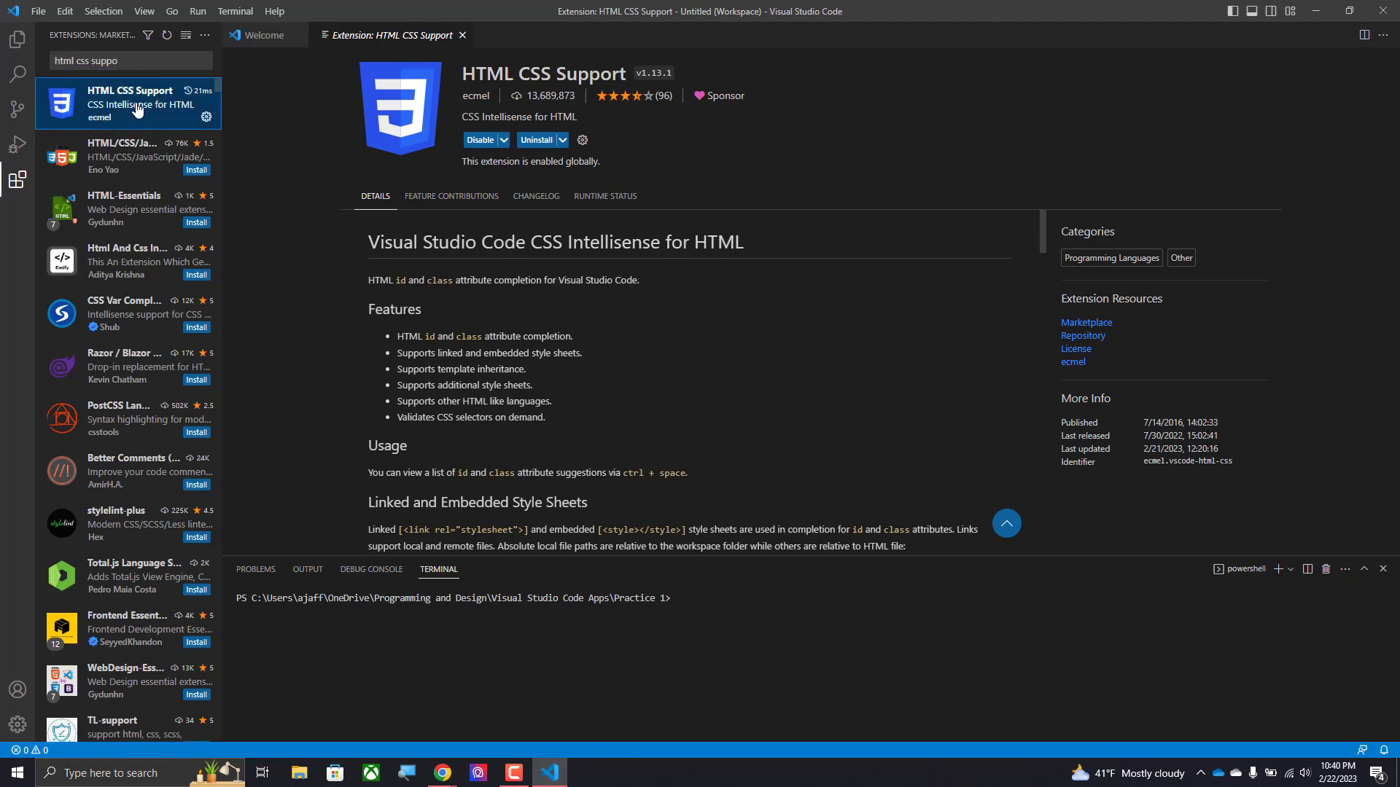
{"action": "mouse_move", "coordinate": [142, 121]}
{"action": "left_click", "coordinate": [630, 333]}
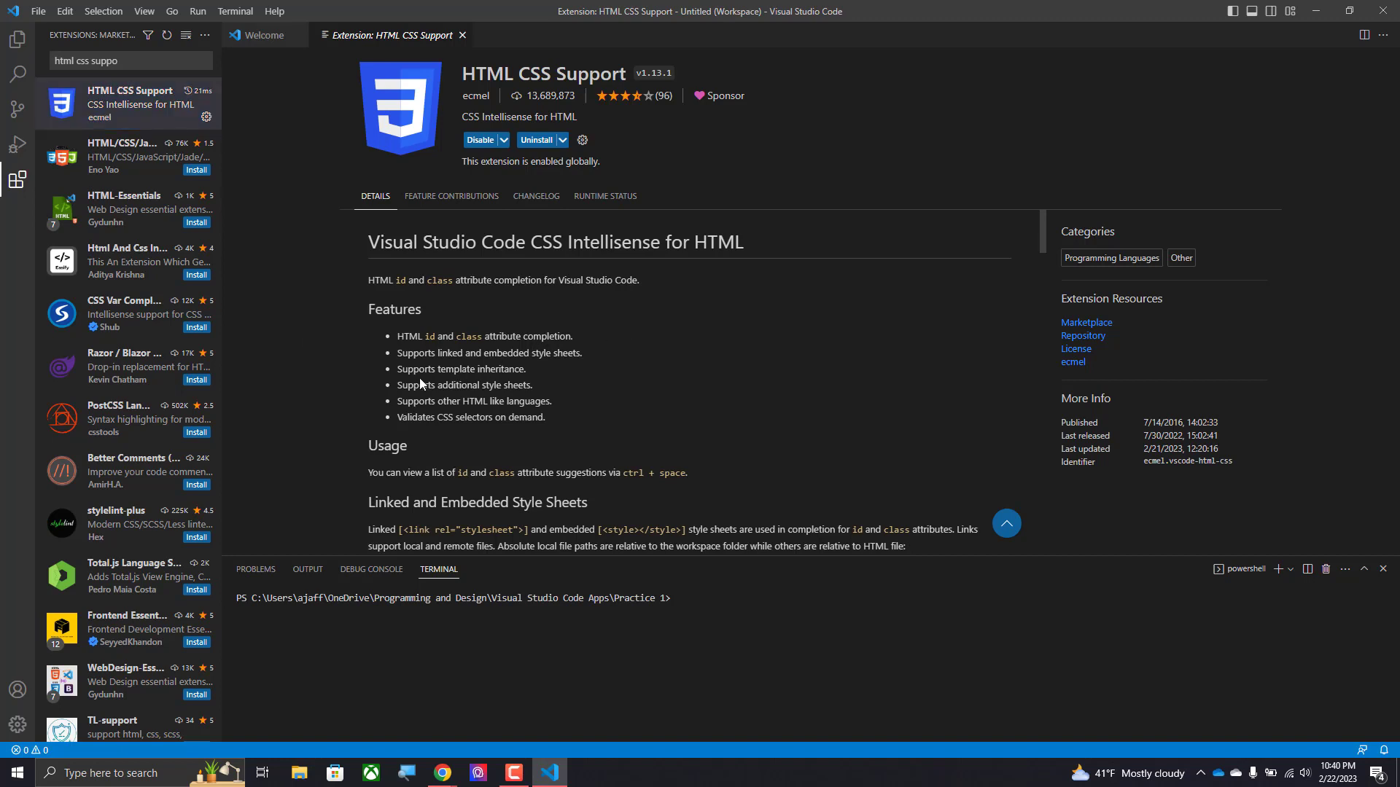
Return to the workspace's file explorer
{"action": "left_click", "coordinate": [15, 42]}
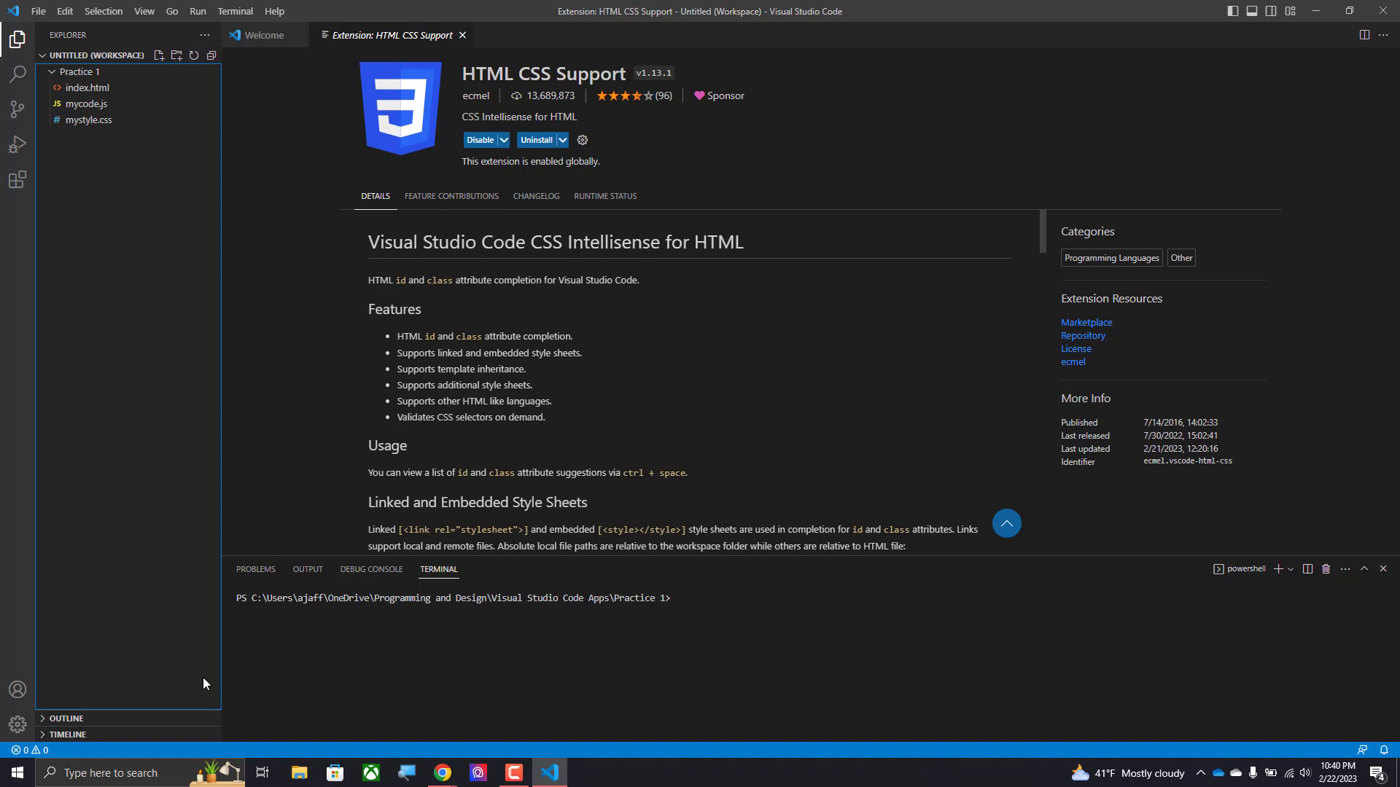
{"action": "left_click", "coordinate": [514, 773]}
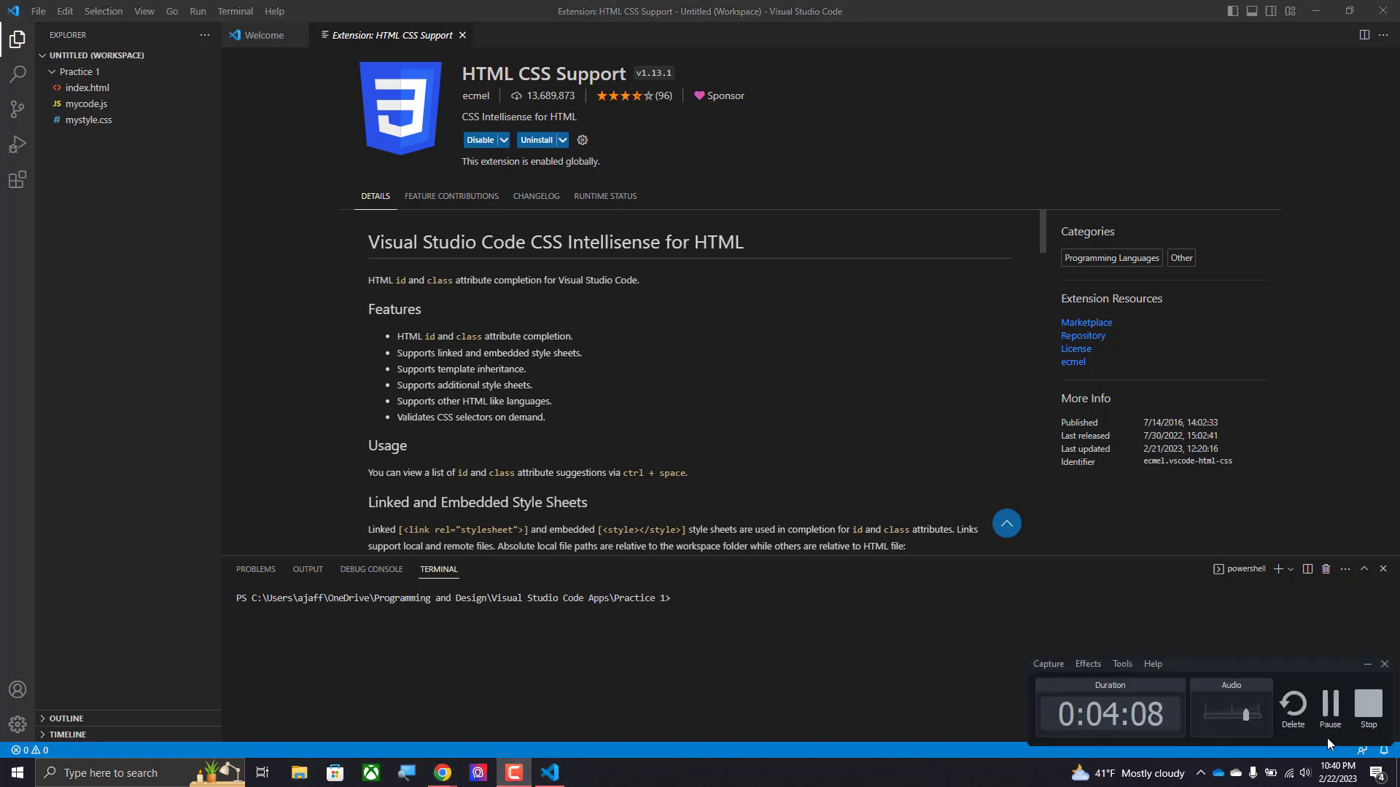